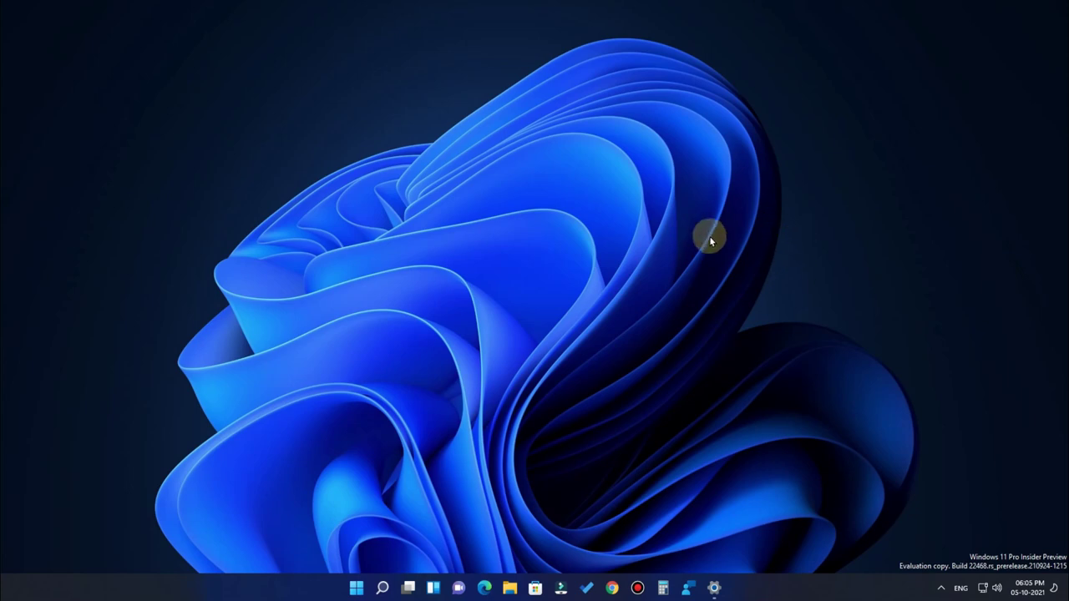
- Refresh the desktop and open Settings on the Windows Update page
{"action": "right_click", "coordinate": [713, 242]}
{"action": "left_click", "coordinate": [780, 287]}
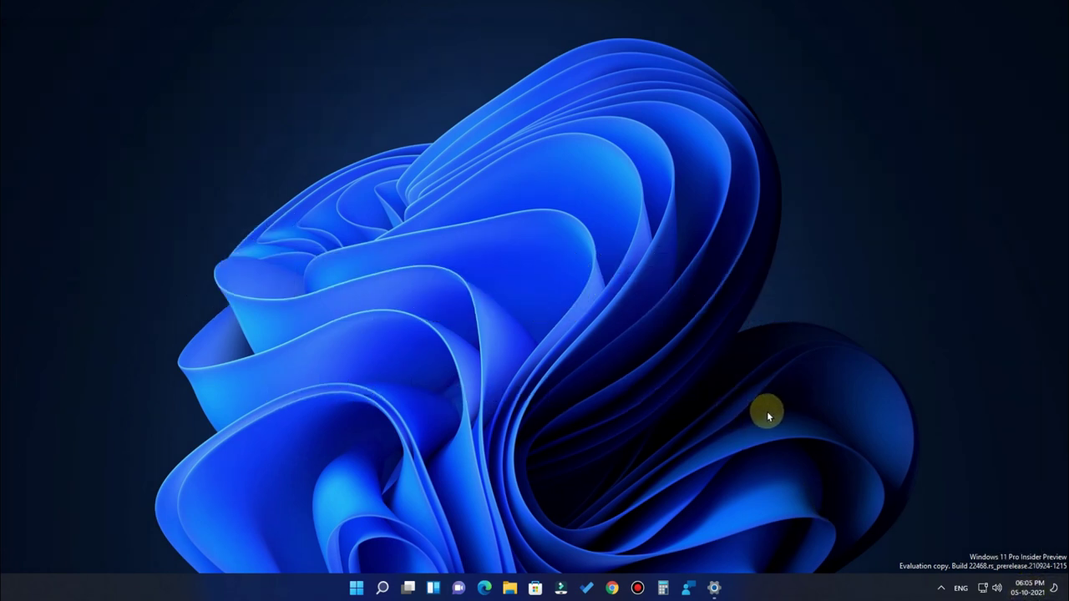
{"action": "left_click", "coordinate": [716, 589]}
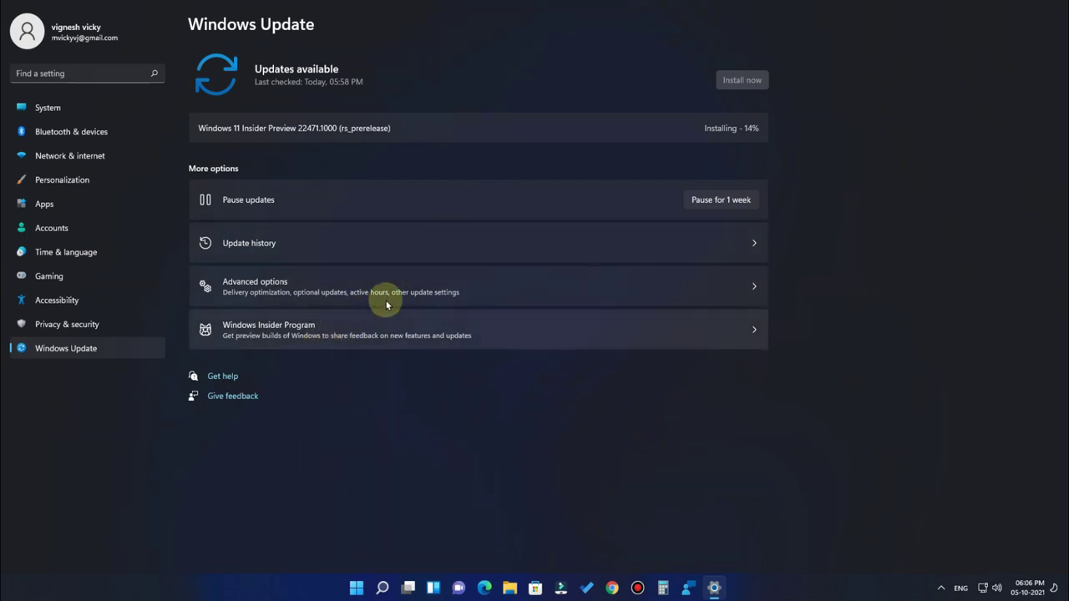
- Confirm the Dev Insider channel on the Windows Insider Program page, then return to Windows Update
{"action": "left_click", "coordinate": [328, 323]}
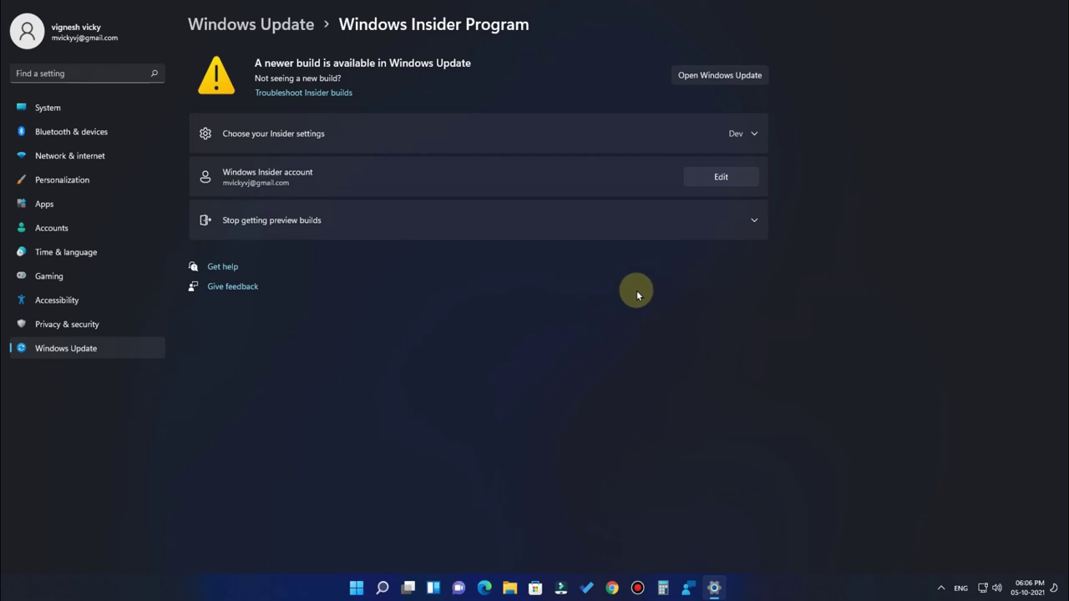
{"action": "left_click", "coordinate": [336, 135]}
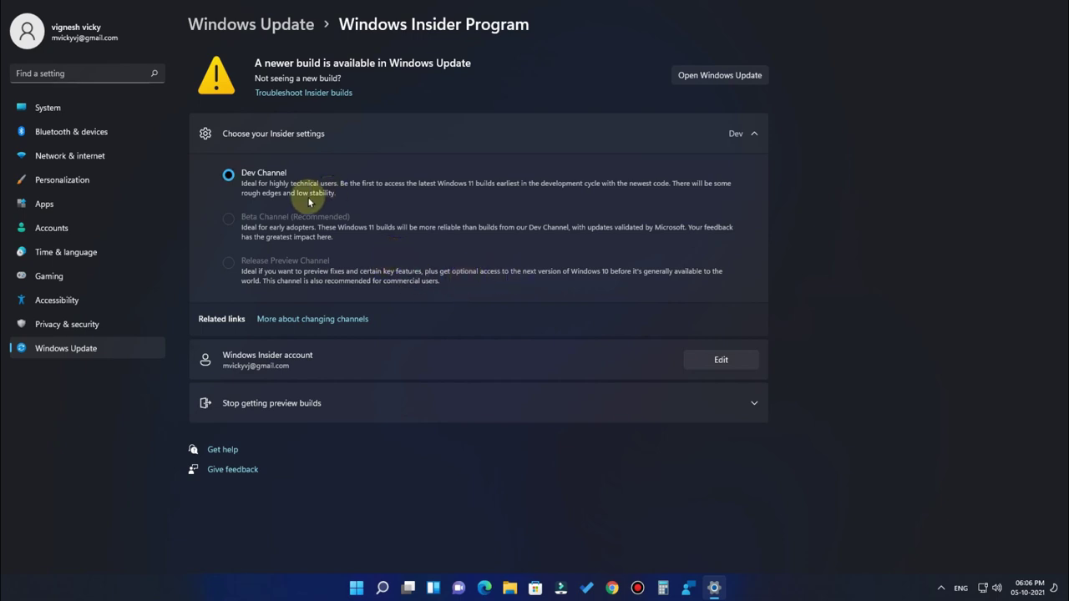
{"action": "left_click", "coordinate": [330, 136]}
{"action": "left_click", "coordinate": [101, 345]}
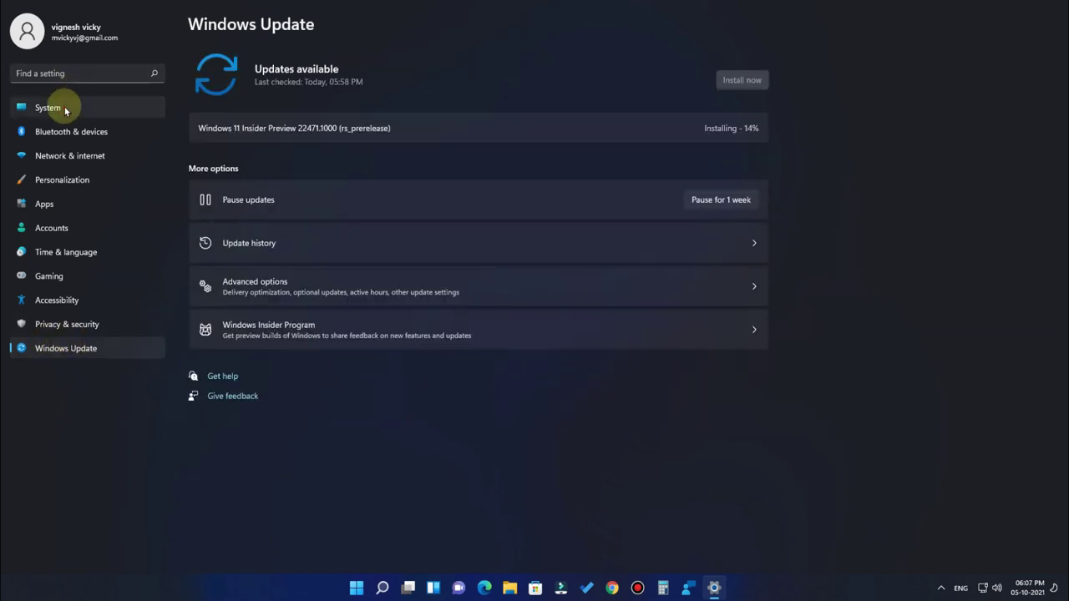
- Select the OS build 22468.1000 on the System > About page
{"action": "left_click", "coordinate": [50, 108]}
{"action": "scroll", "coordinate": [281, 556], "scroll_direction": "down", "scroll_amount": 5}
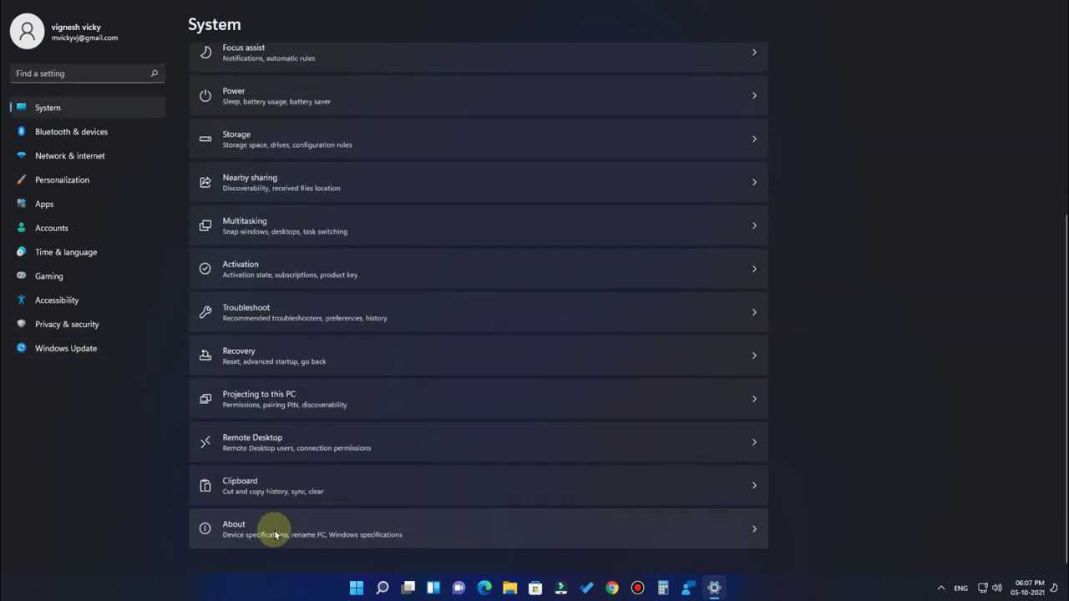
{"action": "left_click", "coordinate": [272, 543]}
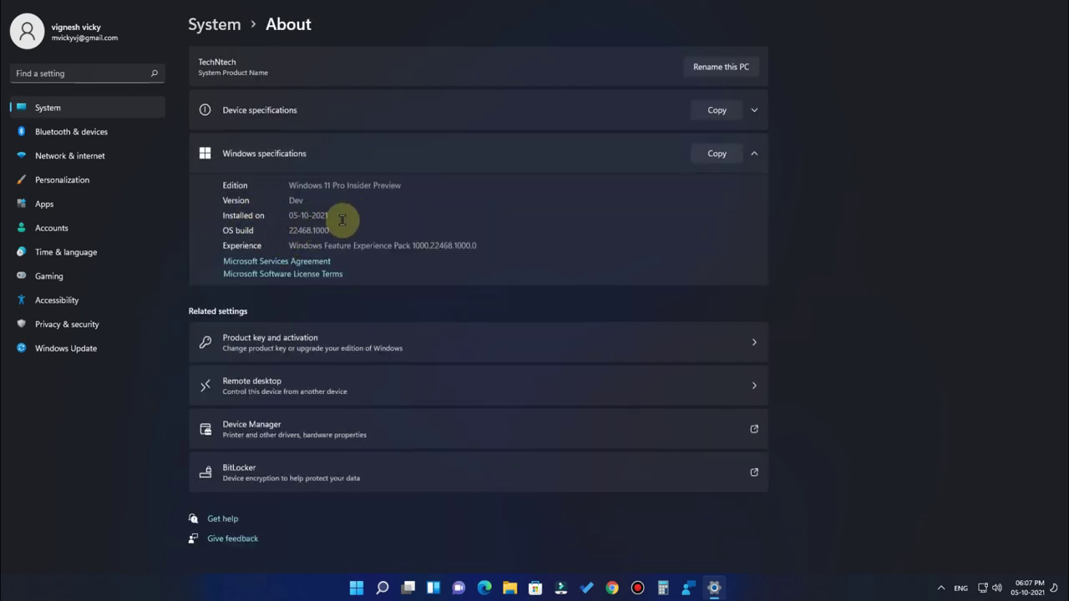
{"action": "double_click", "coordinate": [310, 231]}
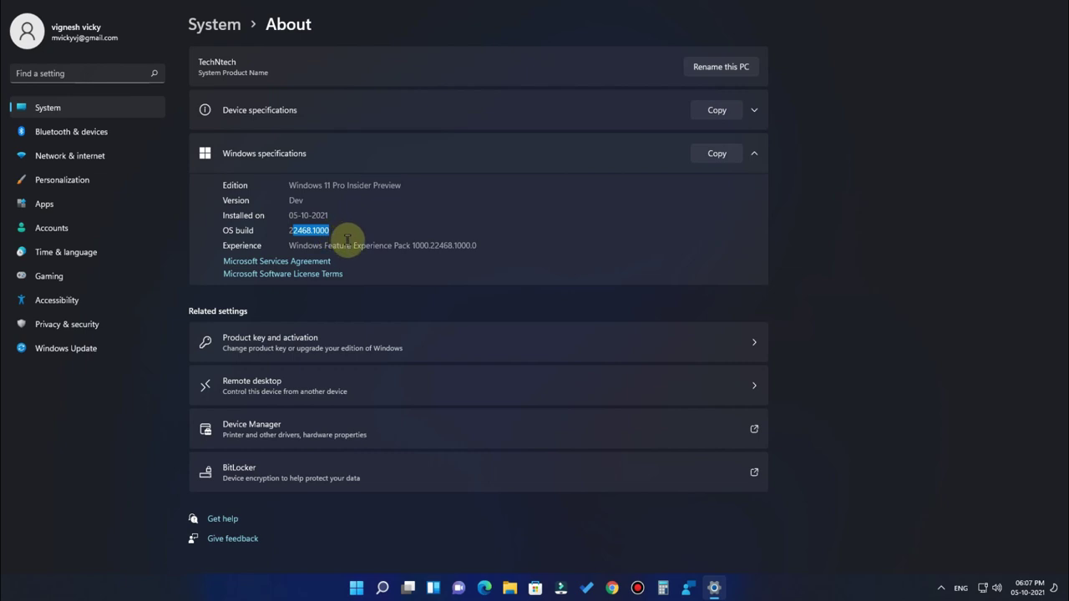
- Return to Windows Update and go to the Windows Insider Program page
{"action": "left_click", "coordinate": [572, 261]}
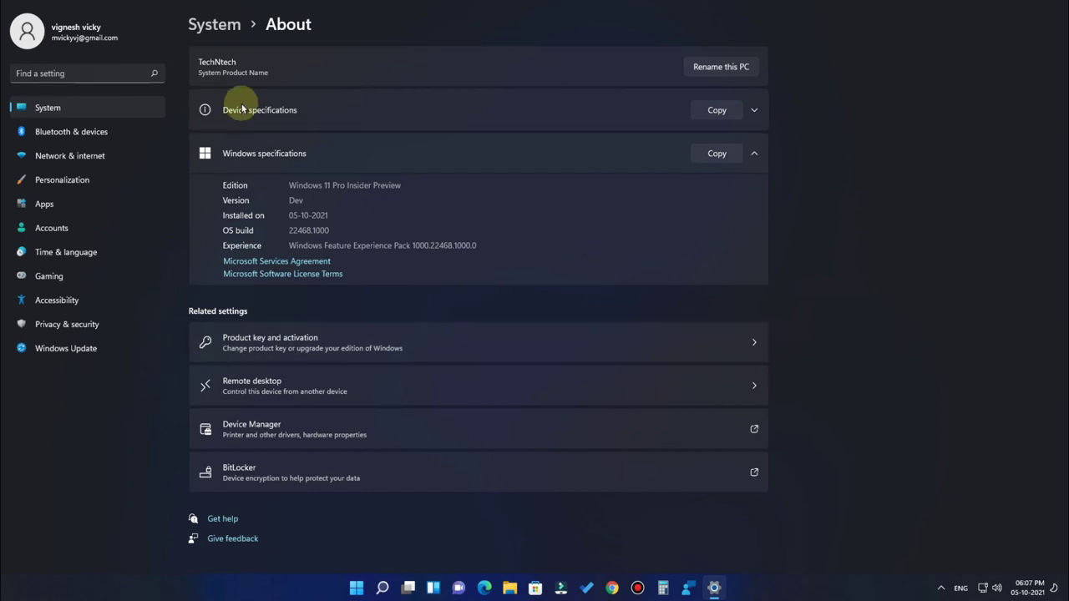
{"action": "left_click", "coordinate": [108, 352]}
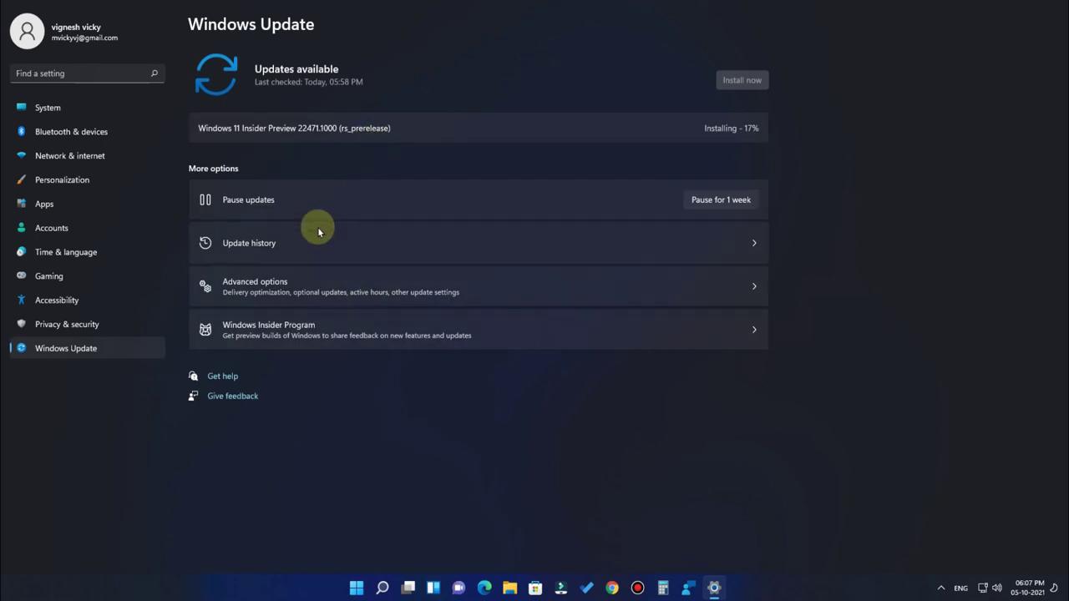
{"action": "left_click", "coordinate": [293, 334]}
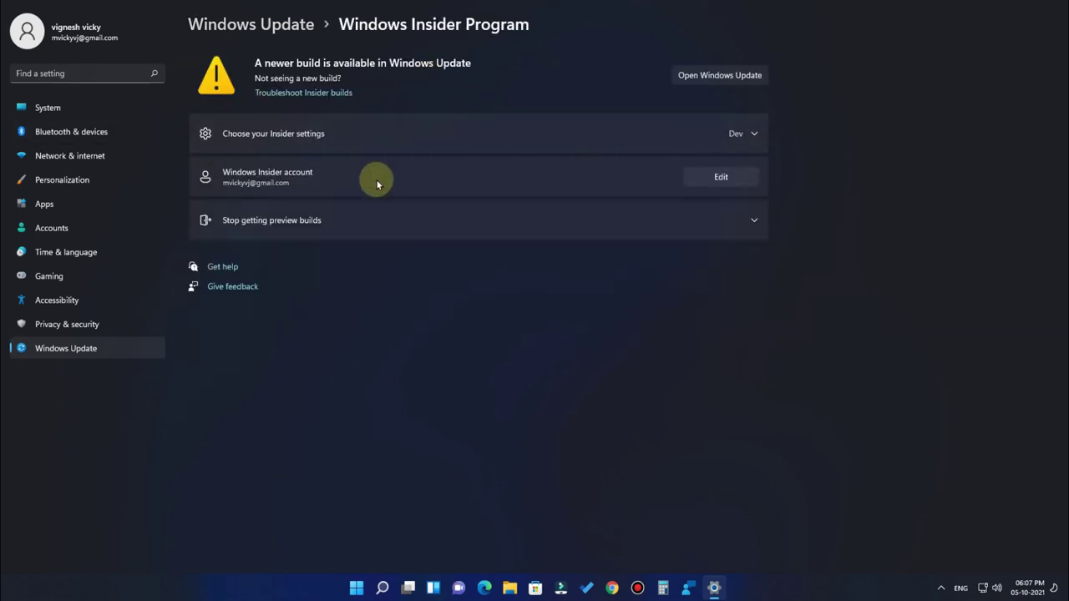
- Expand Choose your Insider settings to view the channels, then bring up the taskbar's shortcut menu
{"action": "left_click", "coordinate": [294, 136]}
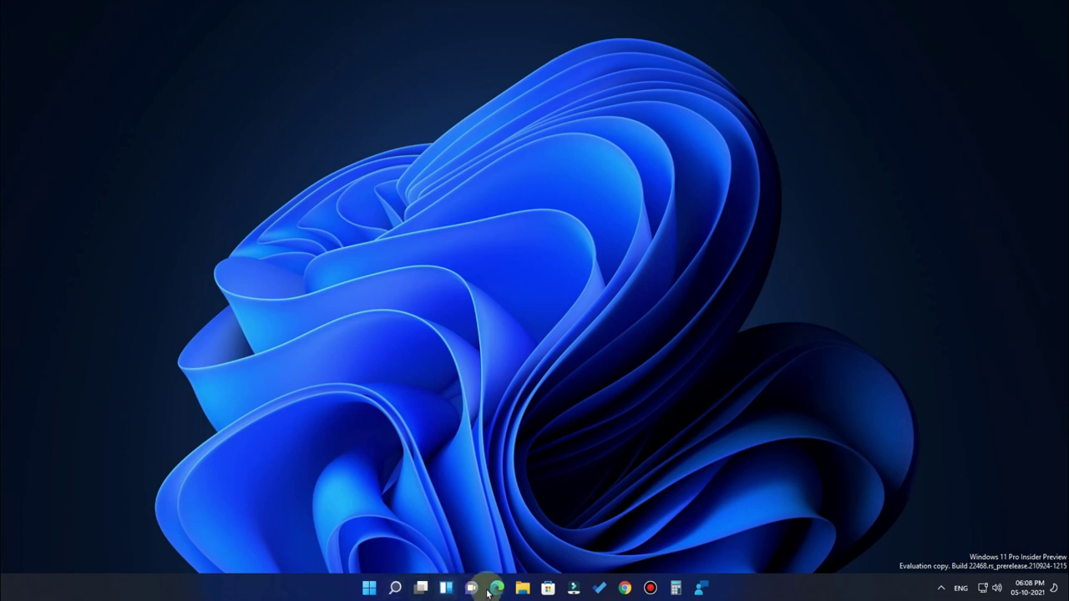
{"action": "mouse_move", "coordinate": [421, 588]}
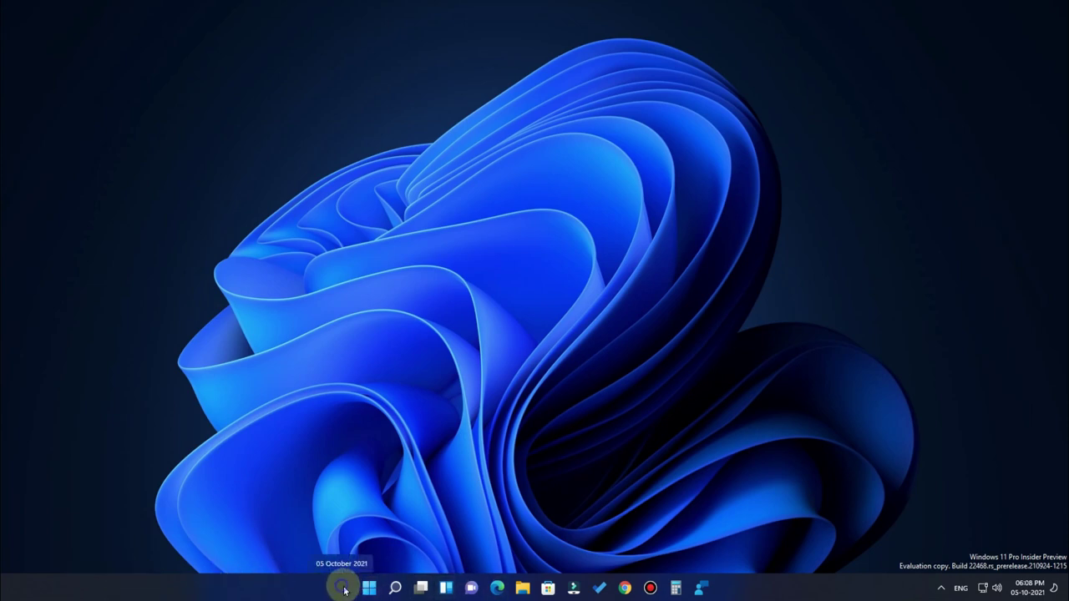
{"action": "right_click", "coordinate": [344, 591]}
- Set taskbar alignment to Left, restore it to Center, and close Settings
{"action": "left_click", "coordinate": [388, 563]}
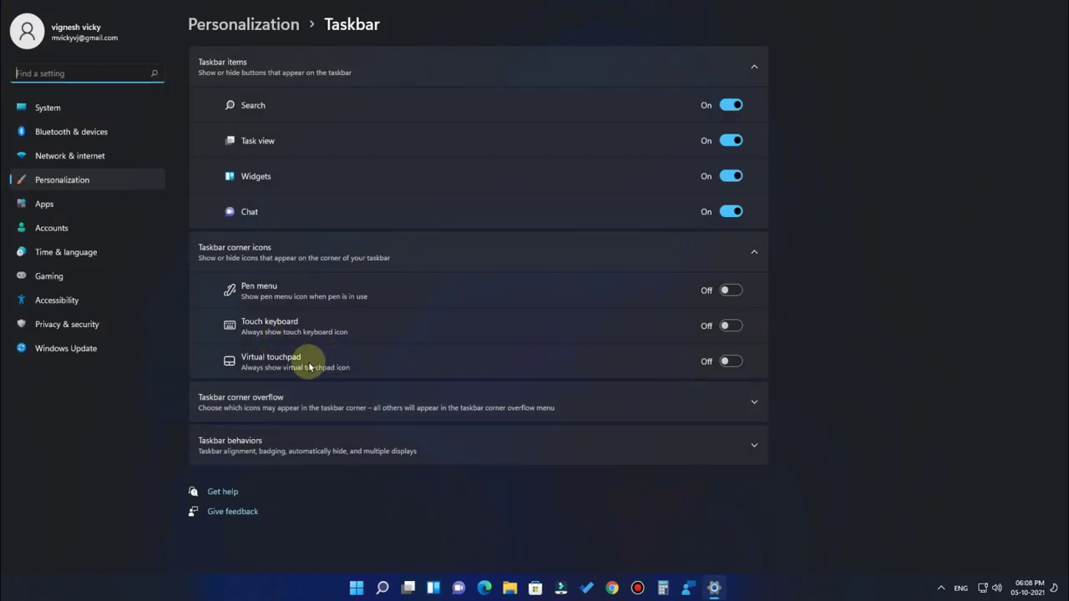
{"action": "left_click", "coordinate": [268, 443]}
{"action": "scroll", "coordinate": [410, 484], "scroll_direction": "down", "scroll_amount": 3}
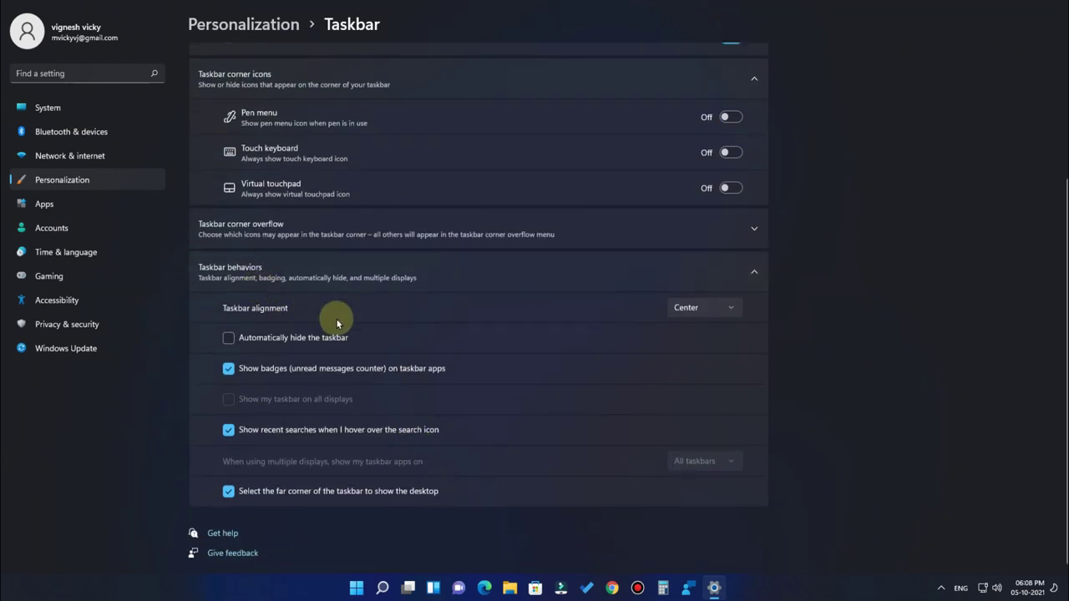
{"action": "left_click", "coordinate": [692, 310]}
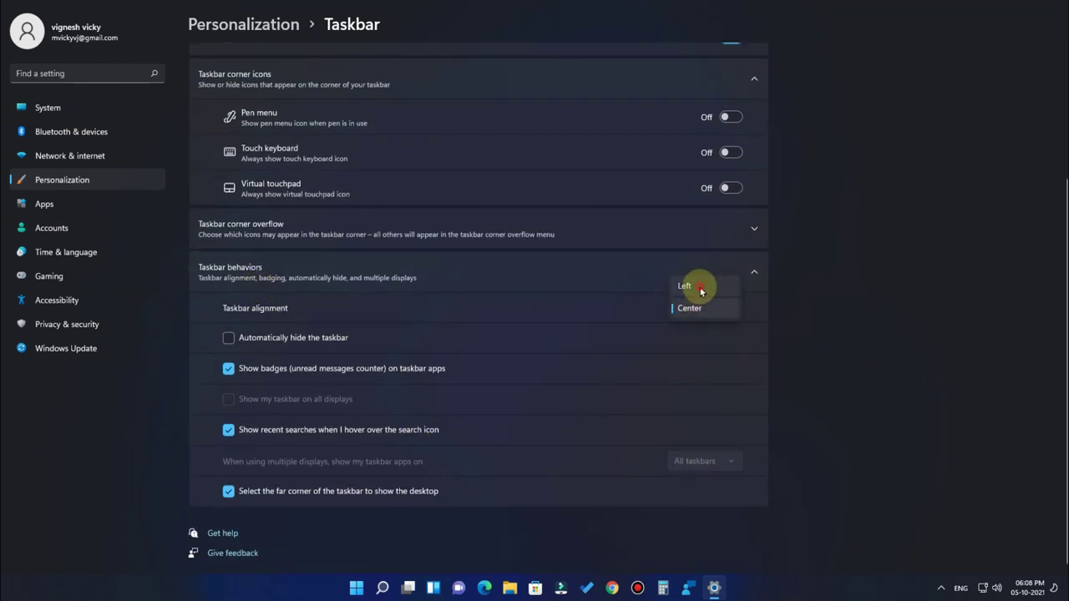
{"action": "left_click", "coordinate": [700, 288]}
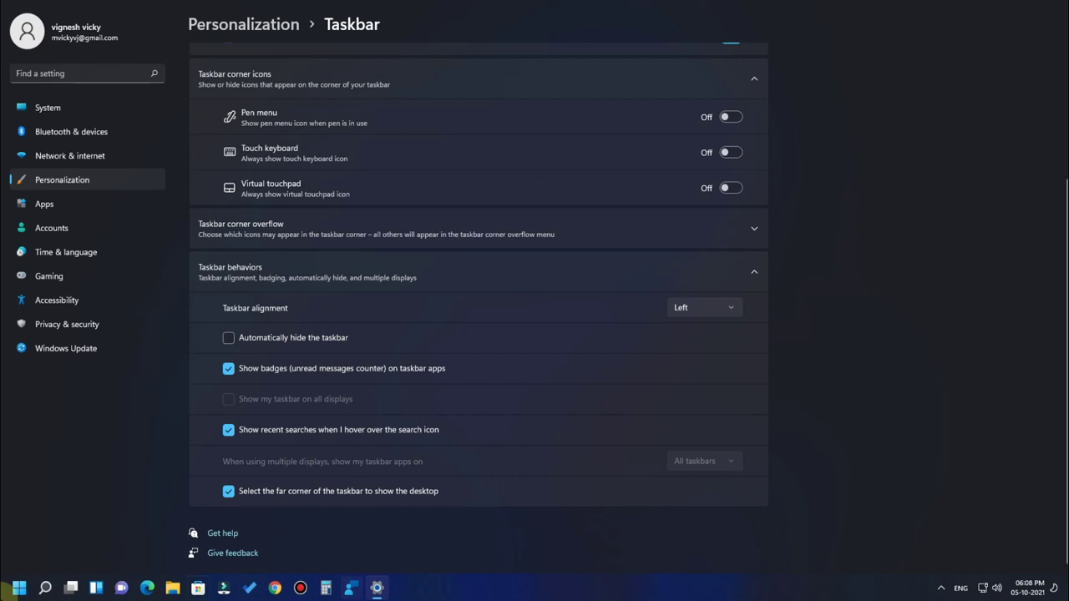
{"action": "left_click", "coordinate": [668, 309]}
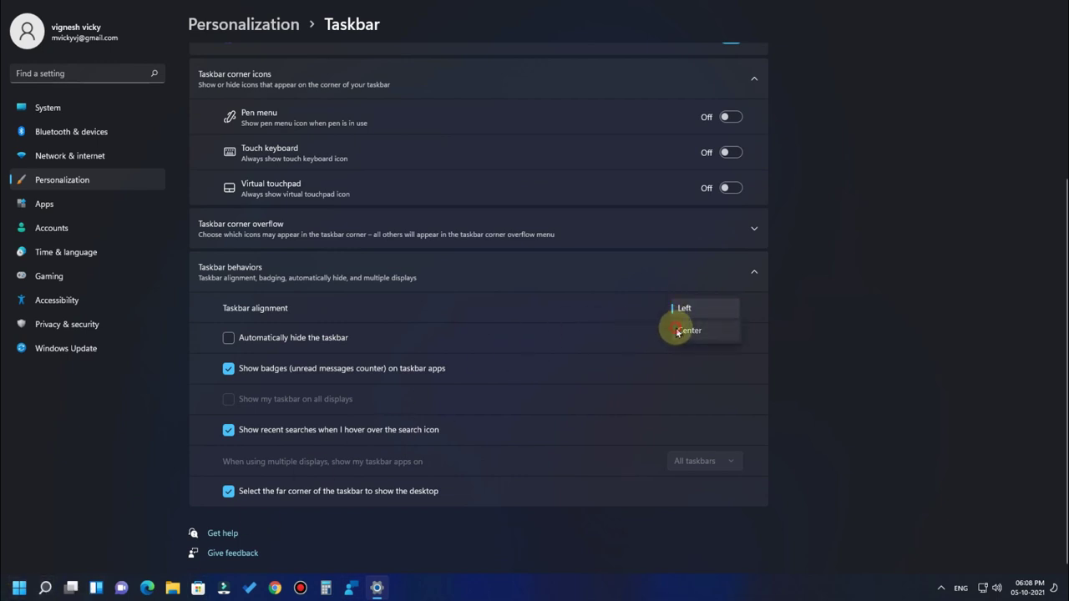
{"action": "left_click", "coordinate": [677, 332]}
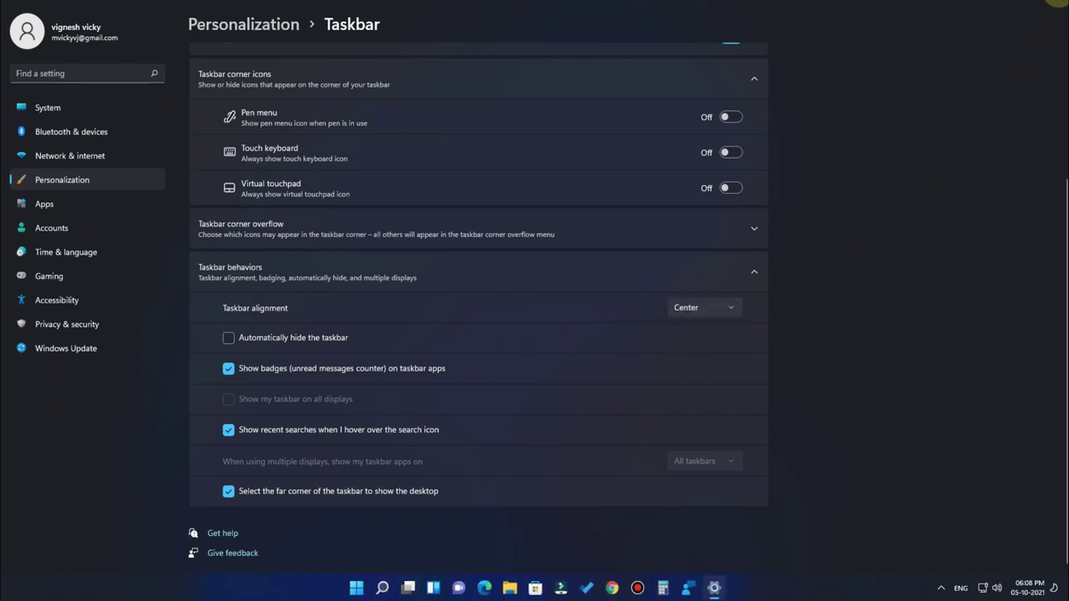
{"action": "left_click", "coordinate": [1054, 5]}
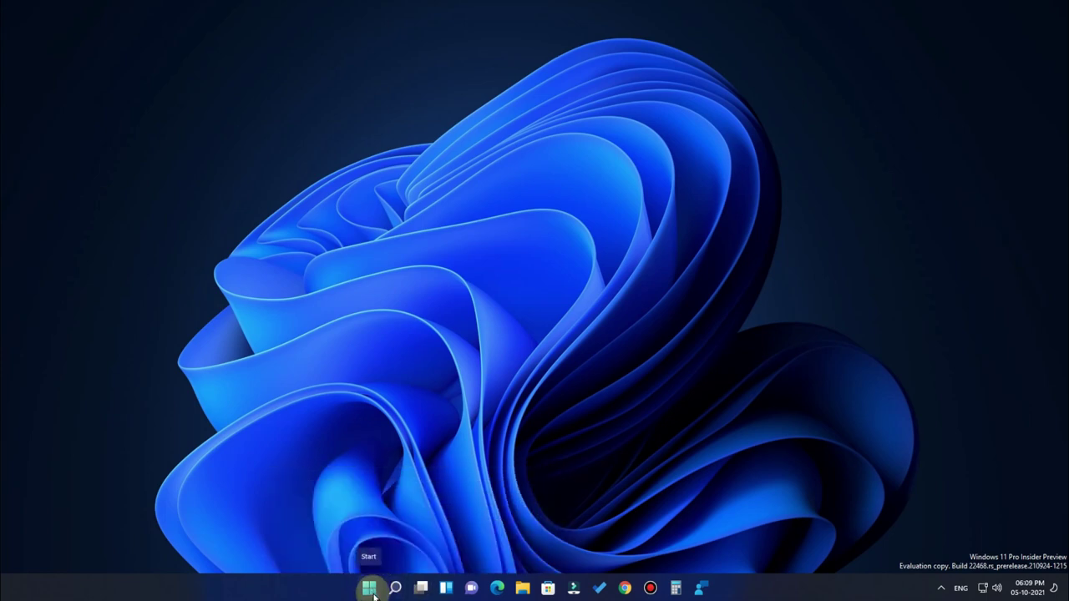
- Bring up and dismiss the desktop shortcut menu
{"action": "left_click", "coordinate": [515, 375]}
{"action": "right_click", "coordinate": [614, 235]}
{"action": "left_click", "coordinate": [485, 233]}
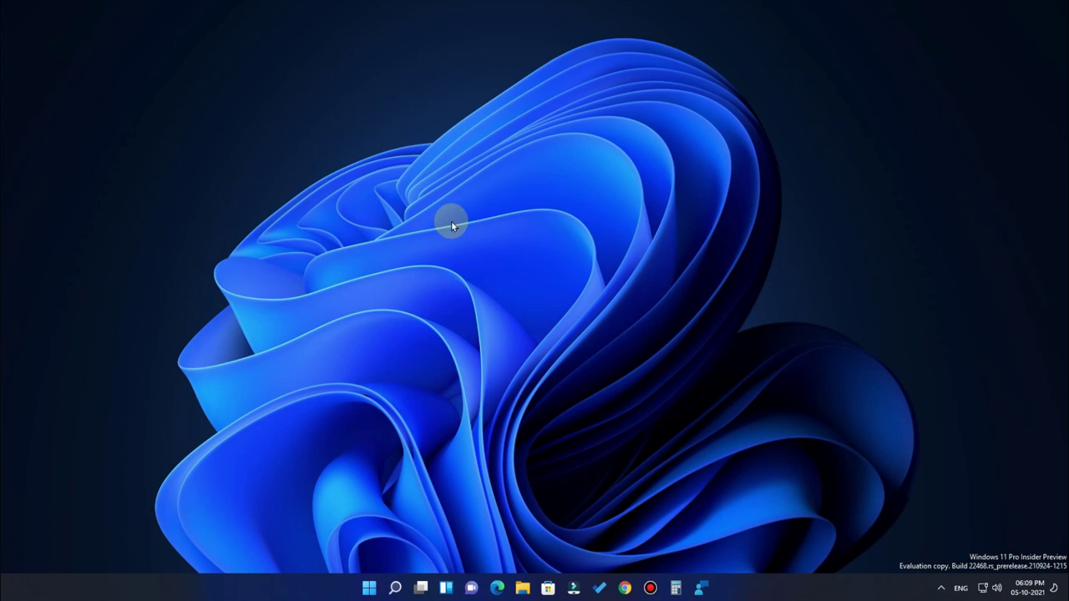
{"action": "right_click", "coordinate": [524, 208]}
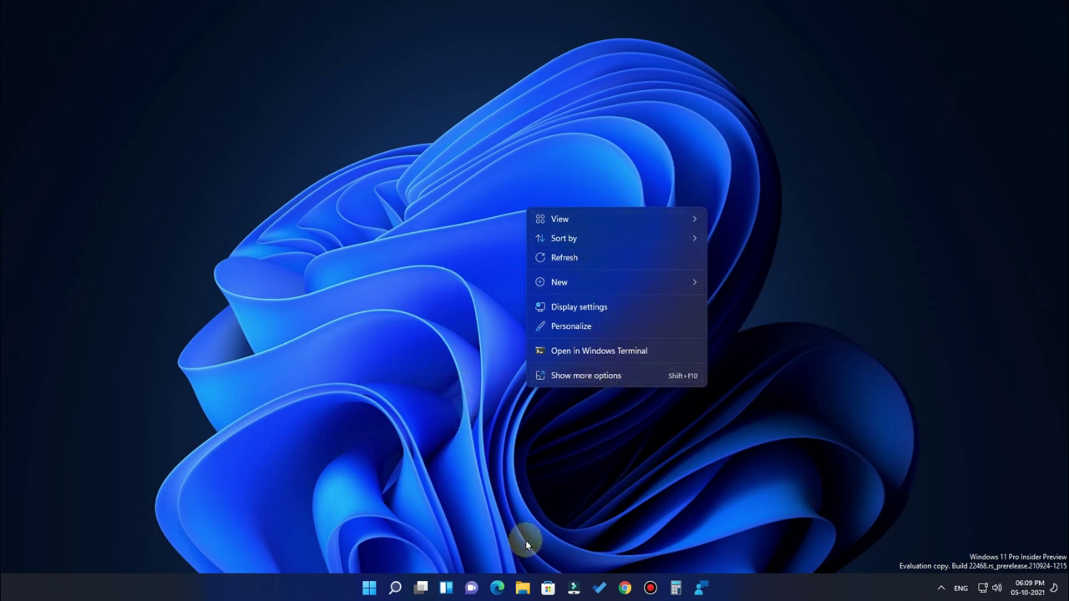
- Launch File Explorer on This PC, shift it left, and view the folder shortcut menu
{"action": "left_click", "coordinate": [524, 585]}
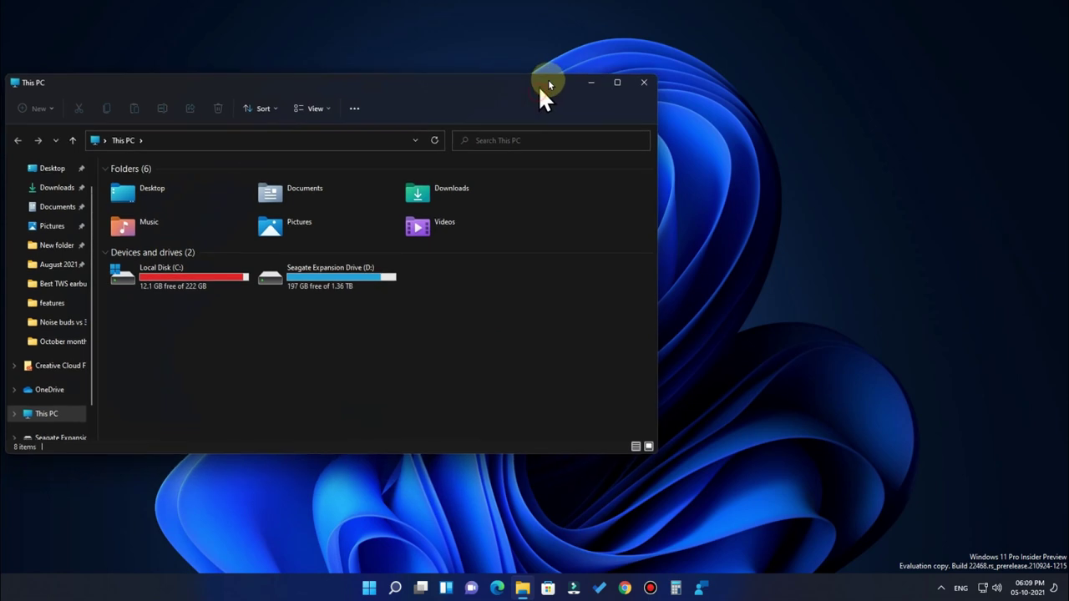
{"action": "left_click_drag", "start_coordinate": [538, 85], "coordinate": [452, 80]}
{"action": "right_click", "coordinate": [544, 294]}
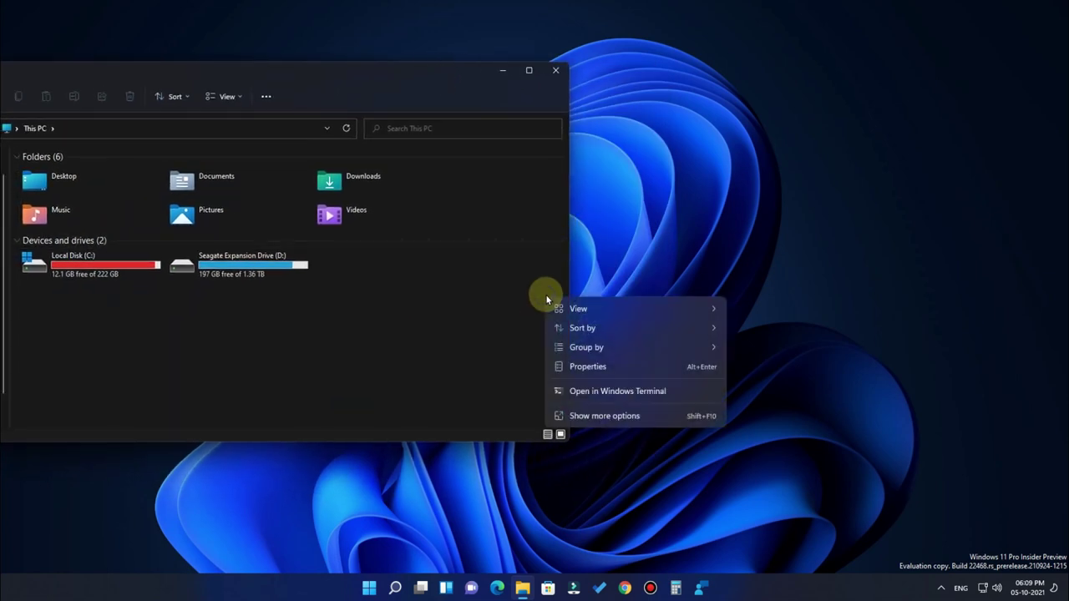
{"action": "right_click", "coordinate": [484, 292]}
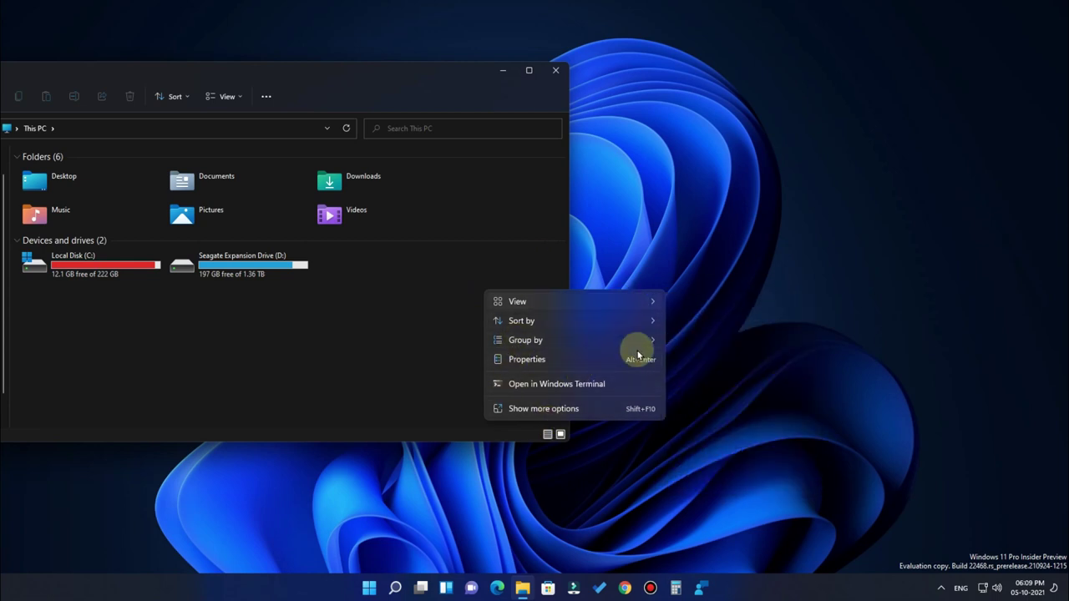
- Dismiss the desktop context menu and minimize the This PC window
{"action": "right_click", "coordinate": [752, 183]}
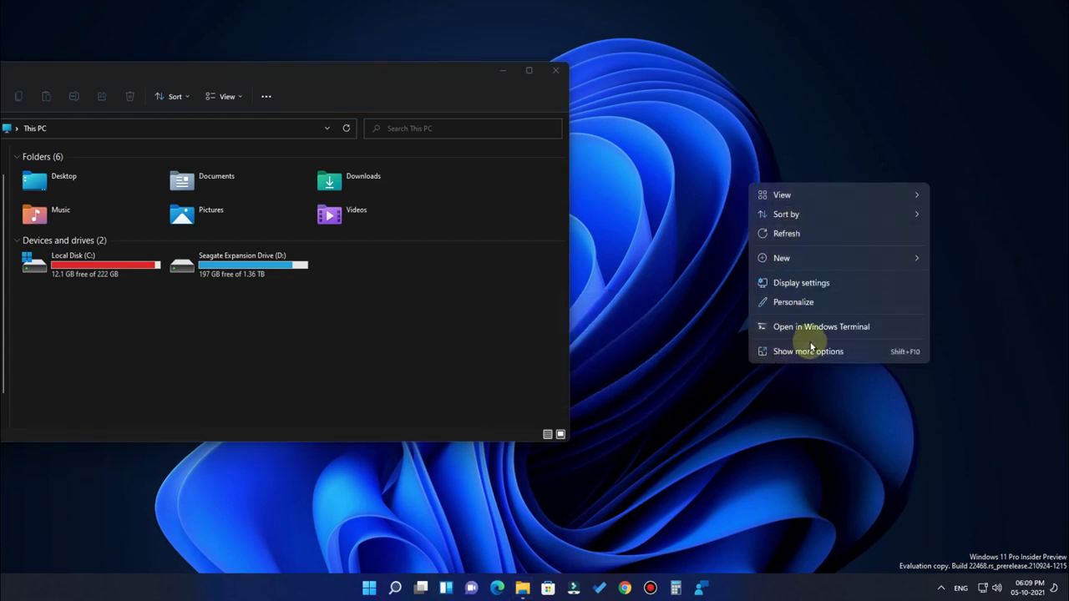
{"action": "left_click", "coordinate": [677, 439]}
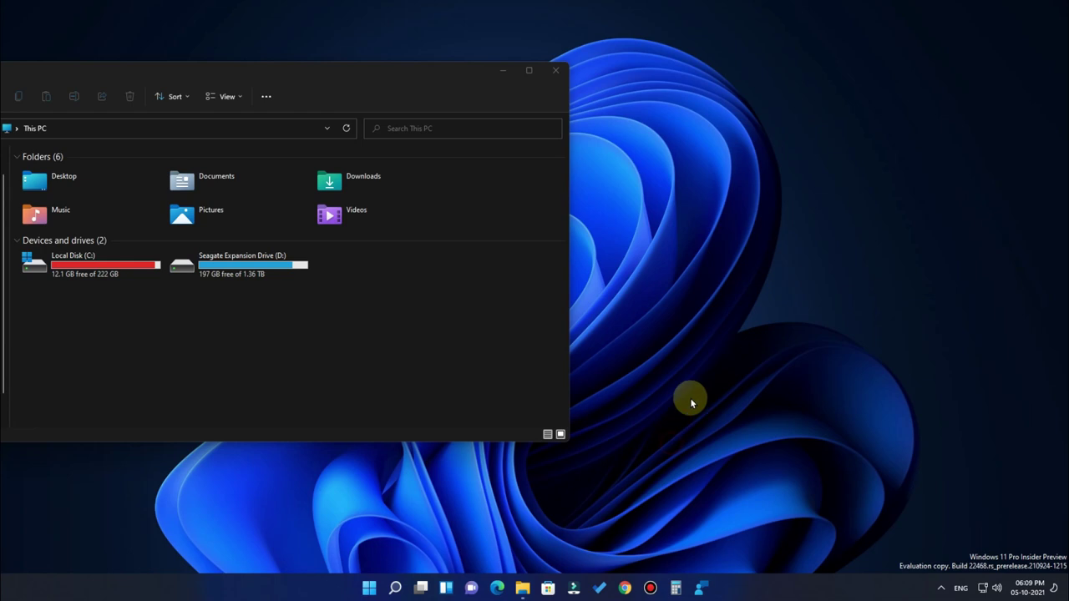
{"action": "left_click", "coordinate": [502, 63]}
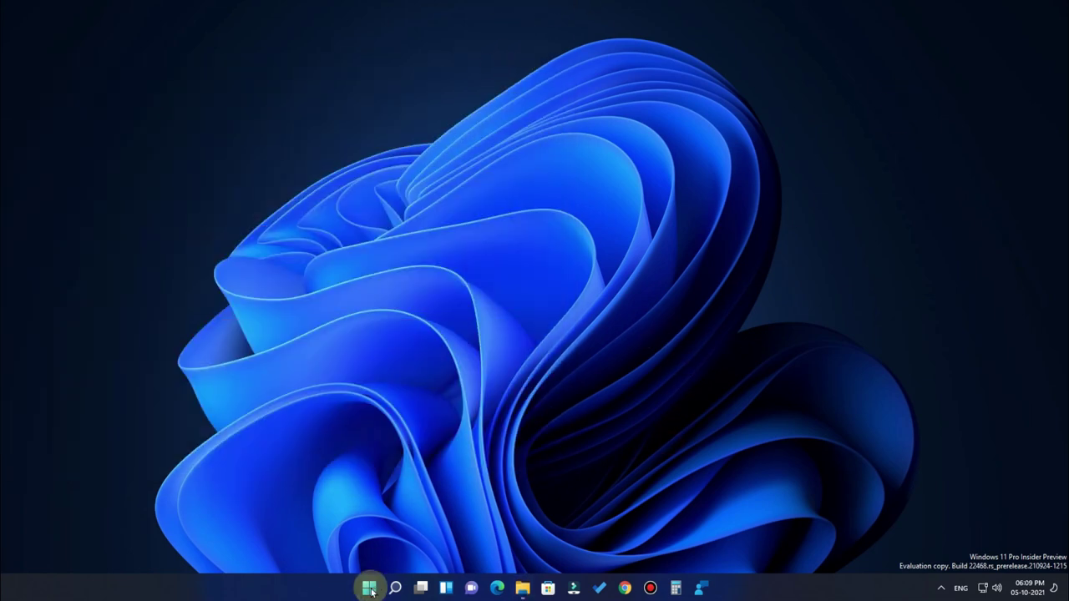
{"action": "left_click", "coordinate": [370, 588]}
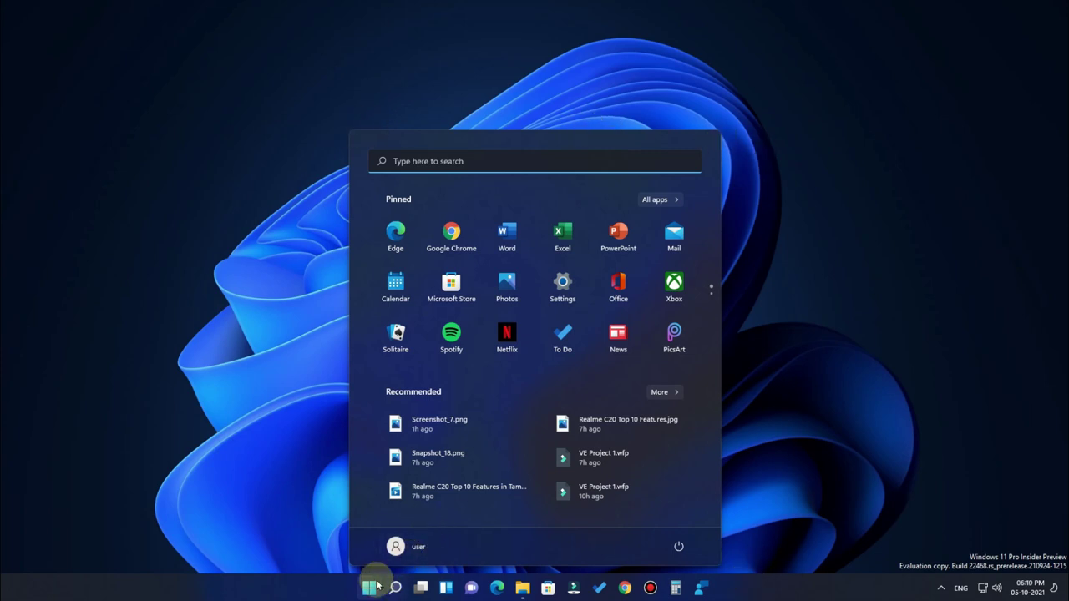
{"action": "left_click", "coordinate": [791, 387]}
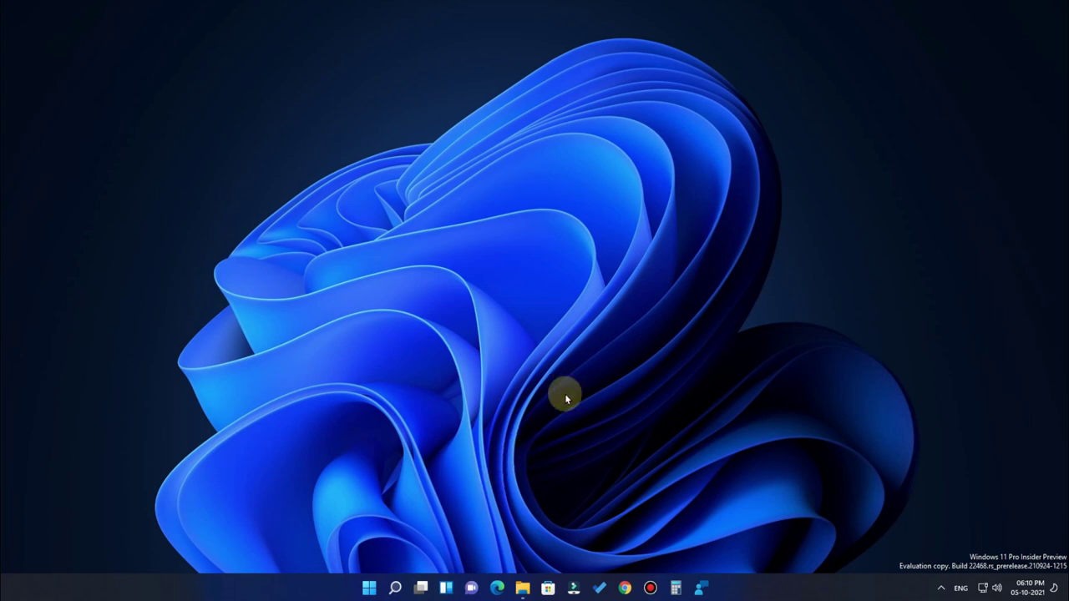
{"action": "left_click", "coordinate": [1026, 590]}
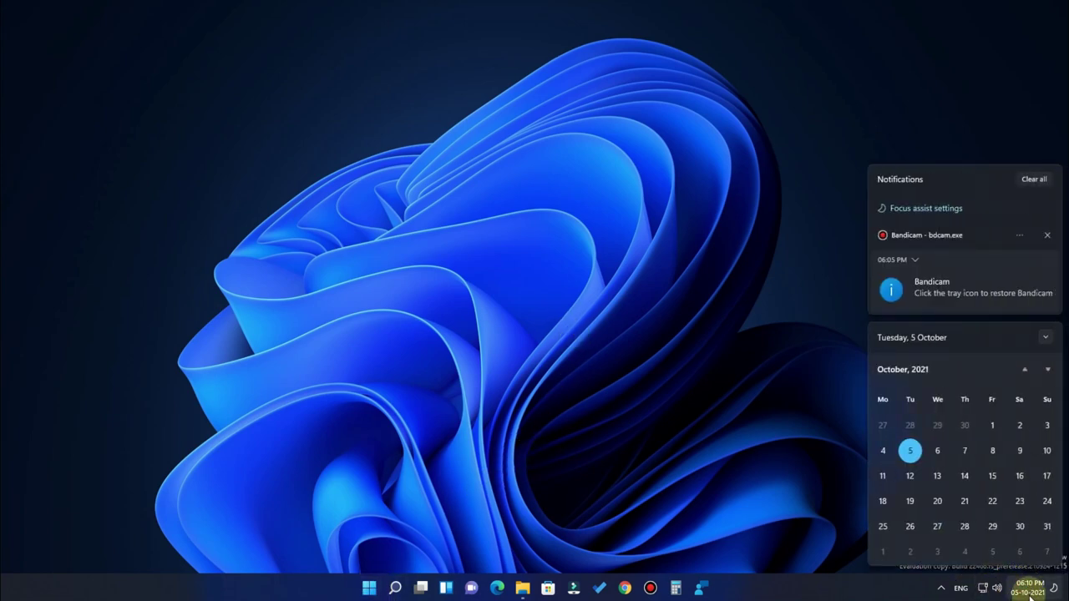
{"action": "left_click", "coordinate": [1029, 594]}
{"action": "left_click", "coordinate": [1021, 594]}
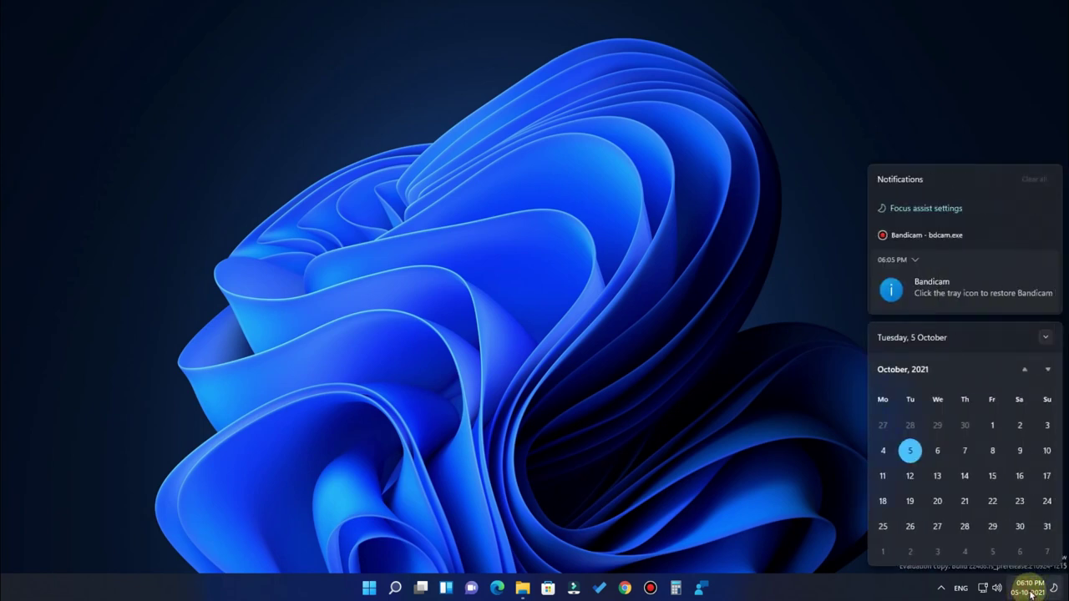
{"action": "left_click", "coordinate": [1017, 593]}
{"action": "left_click", "coordinate": [985, 592]}
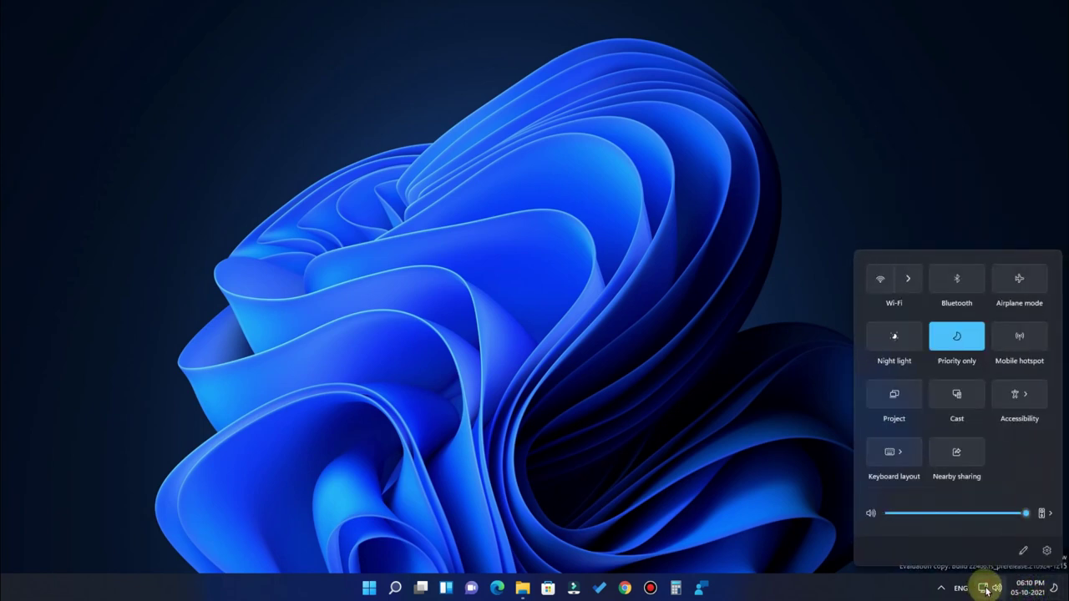
{"action": "left_click", "coordinate": [996, 592]}
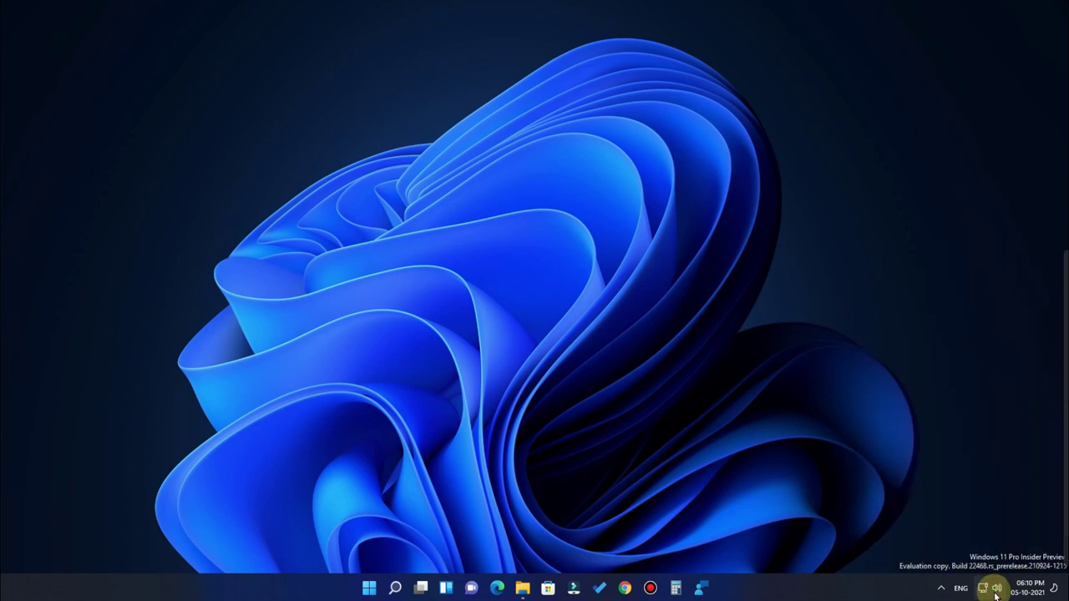
{"action": "mouse_move", "coordinate": [522, 588]}
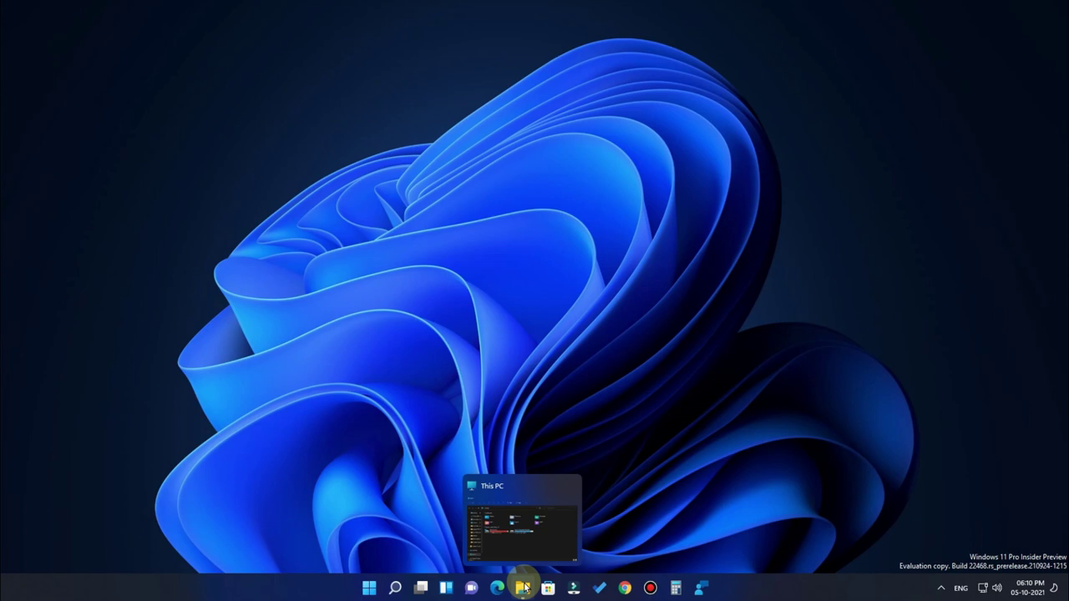
- Close the This PC window from its taskbar thumbnail preview
{"action": "mouse_move", "coordinate": [502, 488]}
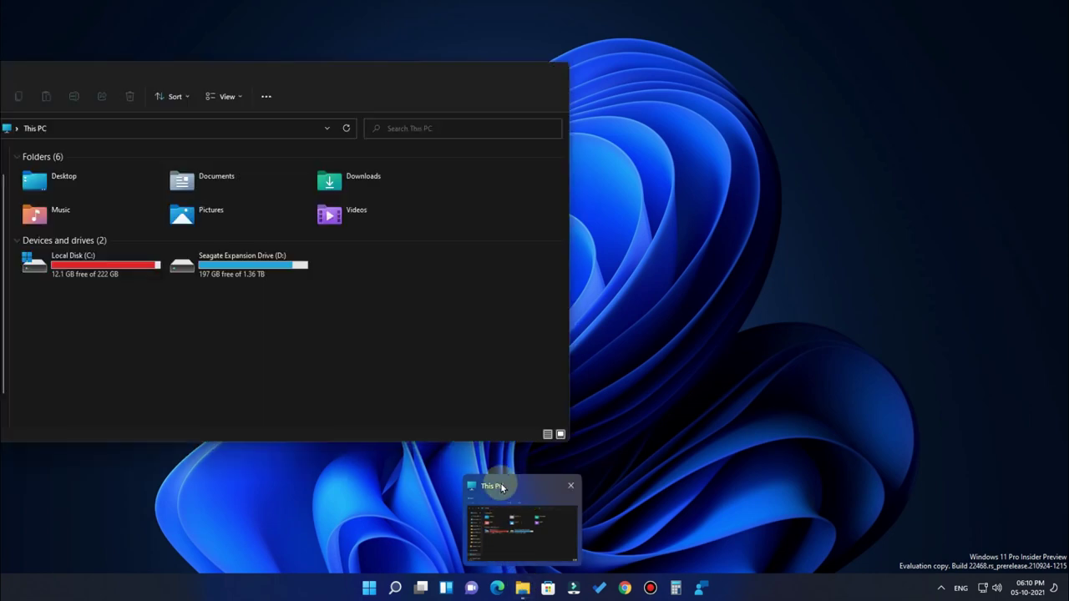
{"action": "left_click", "coordinate": [572, 486]}
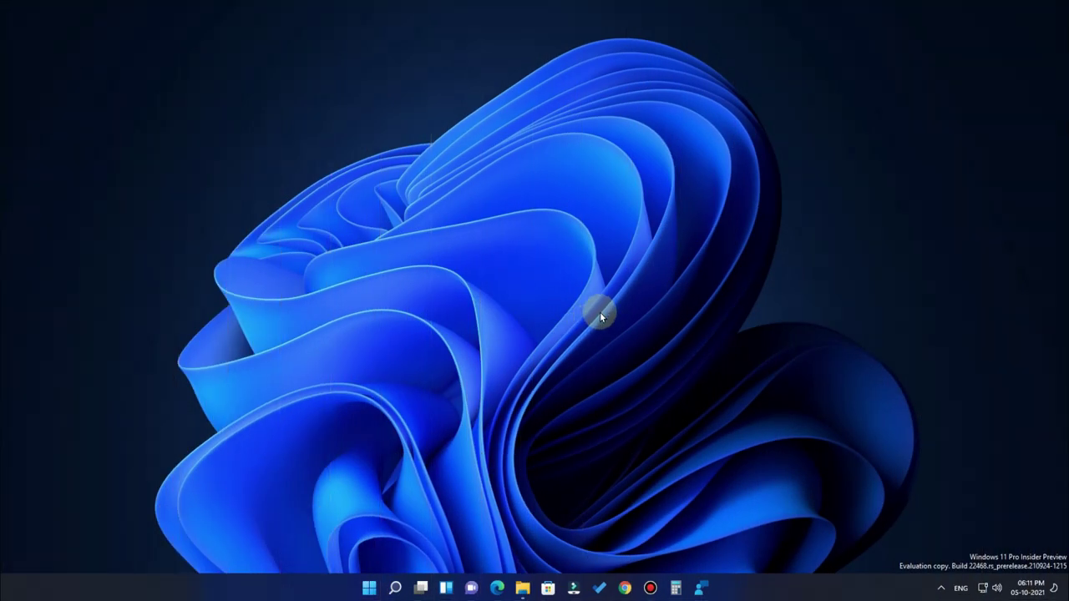
- Add three virtual desktops in Task View and rename Desktop 2 to 'work'
{"action": "mouse_move", "coordinate": [421, 591]}
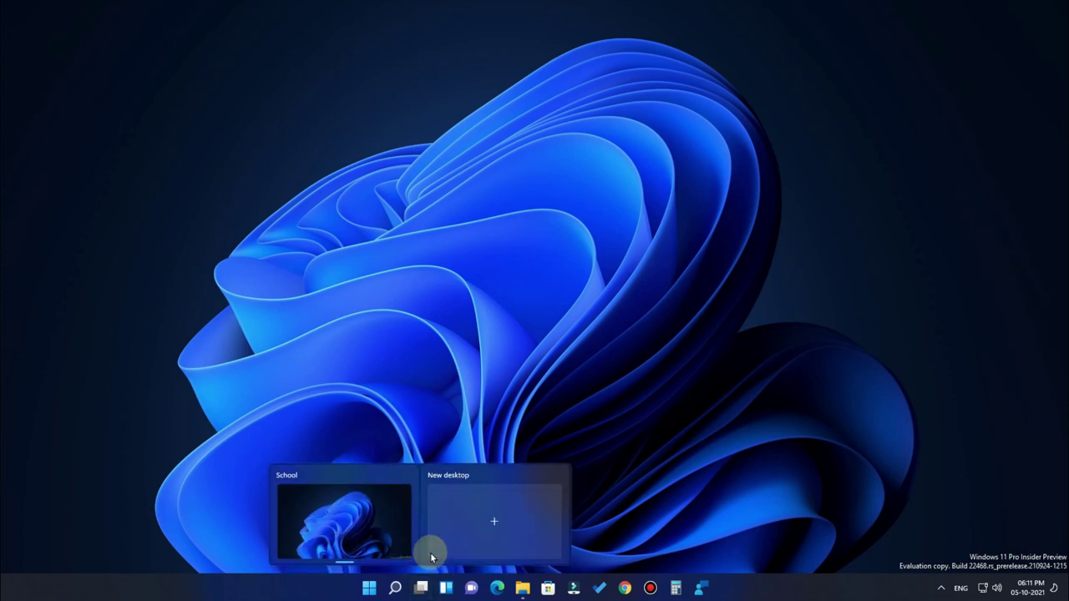
{"action": "left_click", "coordinate": [475, 538]}
{"action": "left_click", "coordinate": [566, 522]}
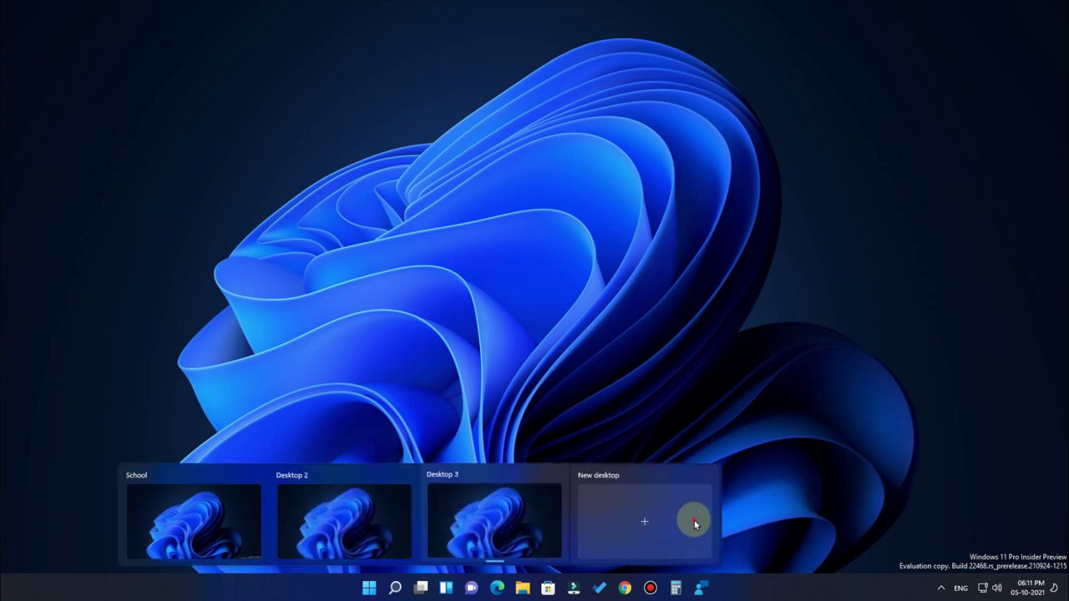
{"action": "left_click", "coordinate": [694, 523]}
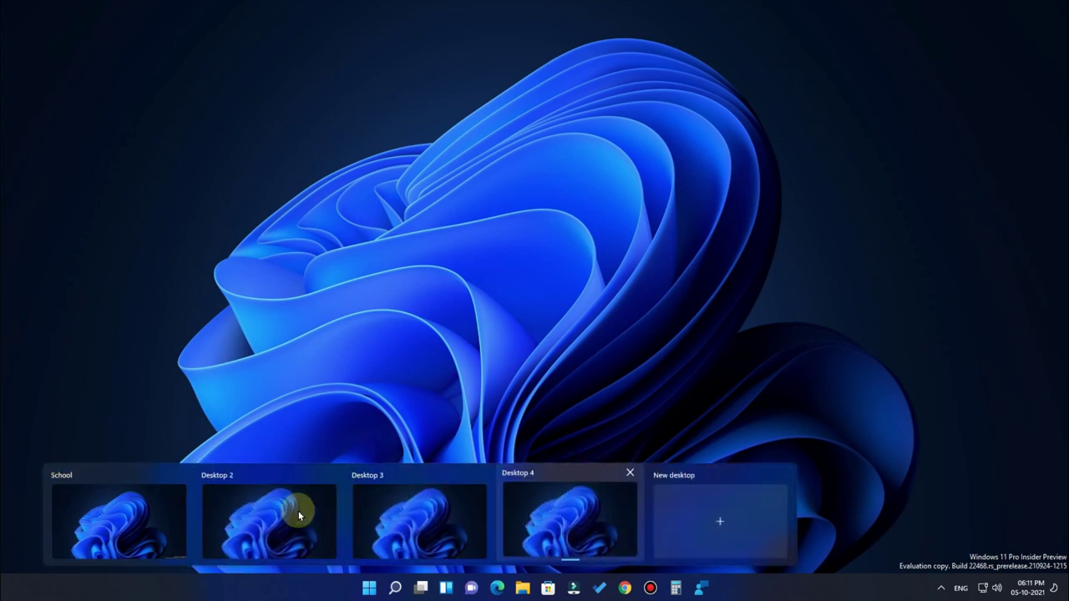
{"action": "left_click", "coordinate": [215, 476]}
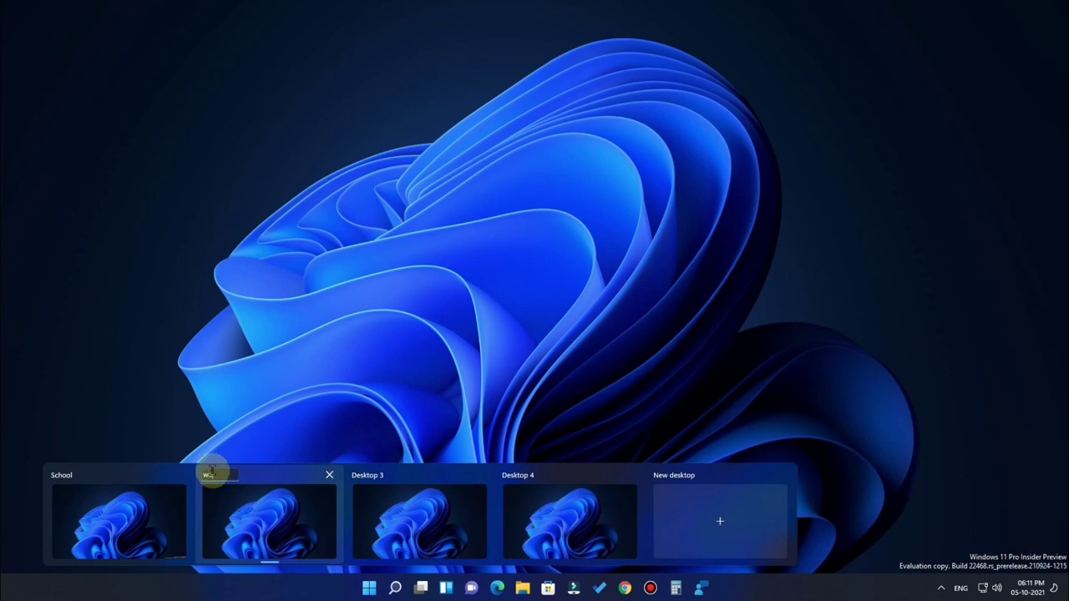
{"action": "type", "text": "work"}
{"action": "key", "text": "Return"}
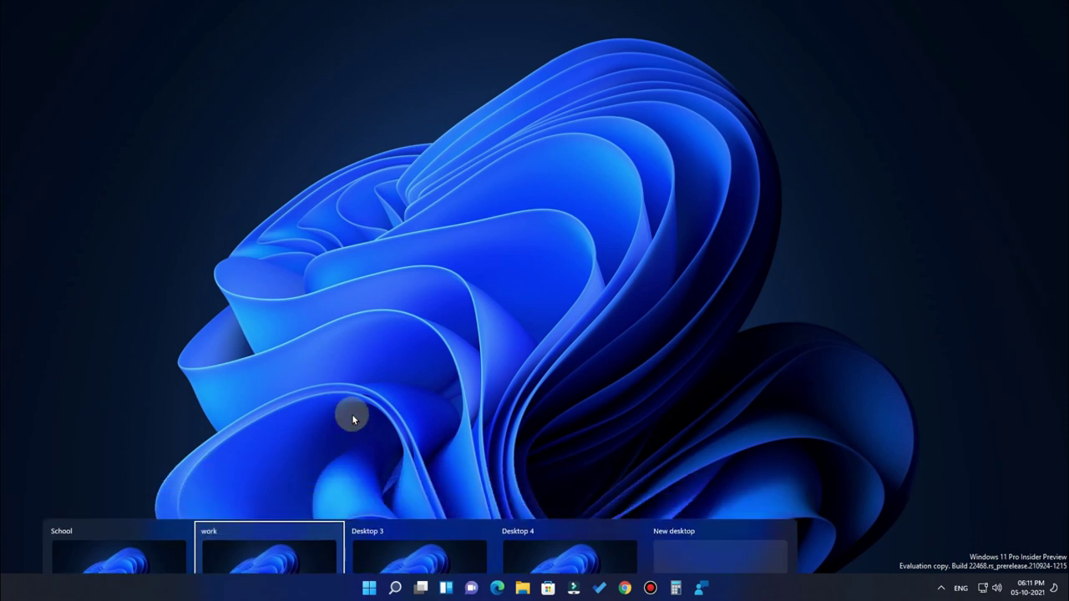
- Rename Desktop 3 to 'personel', then bring up Personalization settings from the desktop menu
{"action": "mouse_move", "coordinate": [415, 590]}
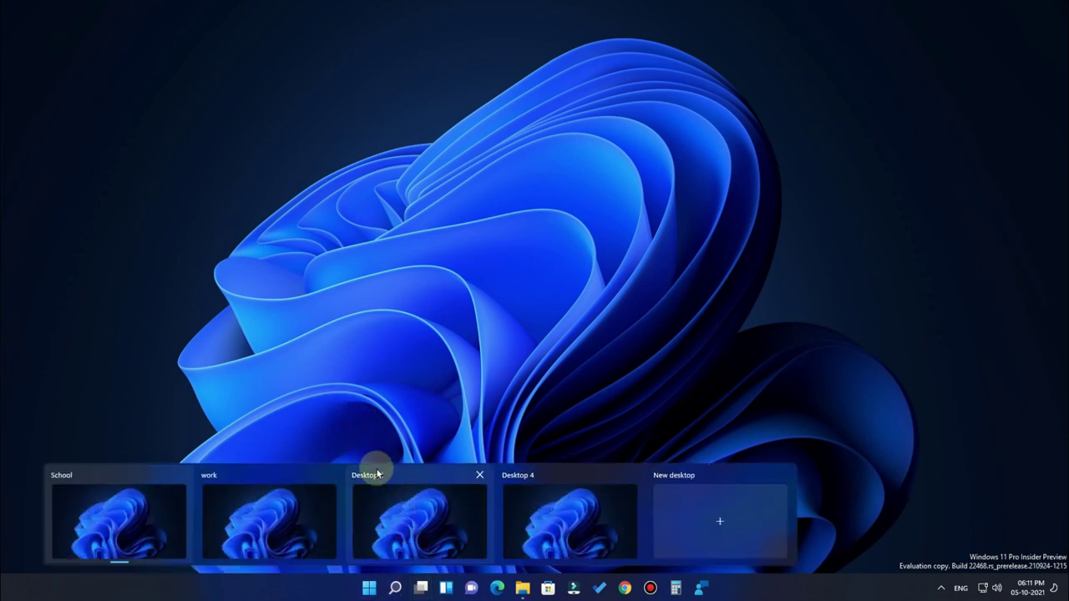
{"action": "left_click", "coordinate": [370, 474]}
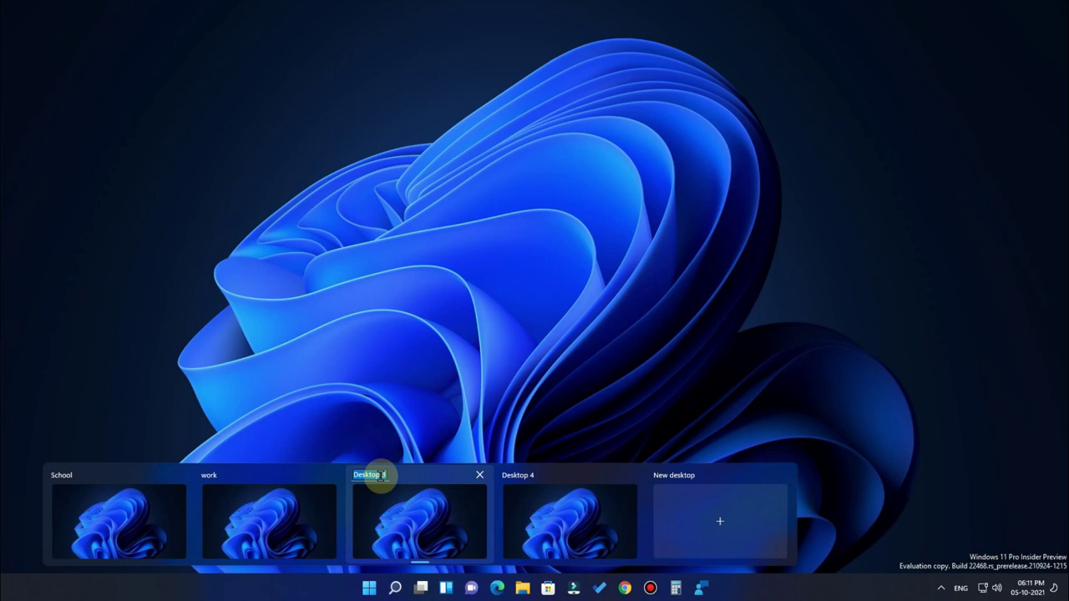
{"action": "type", "text": "personel"}
{"action": "key", "text": "Return"}
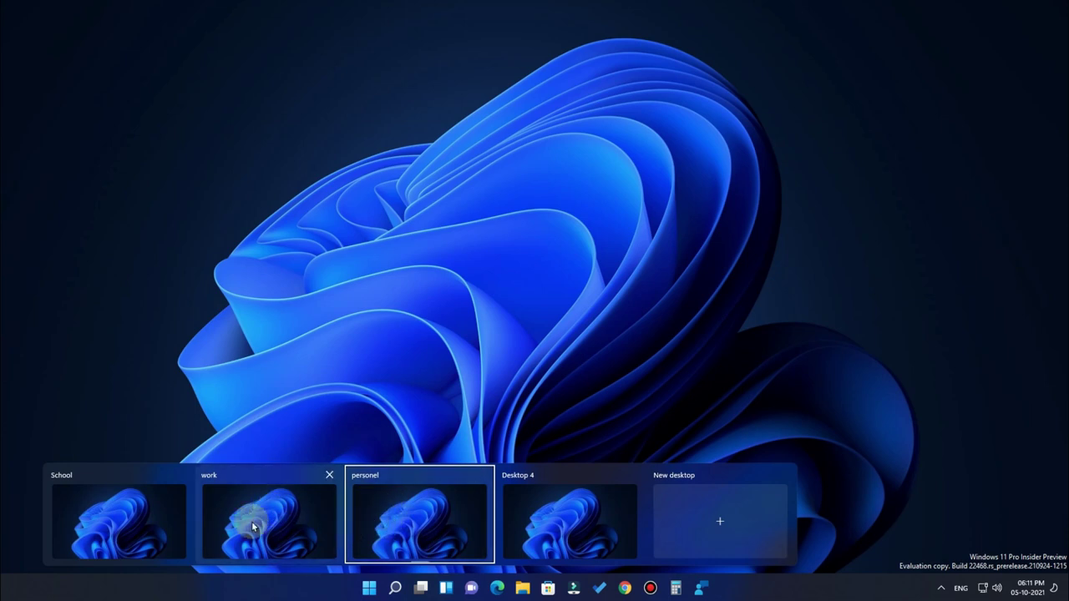
{"action": "right_click", "coordinate": [390, 269]}
{"action": "left_click", "coordinate": [439, 384]}
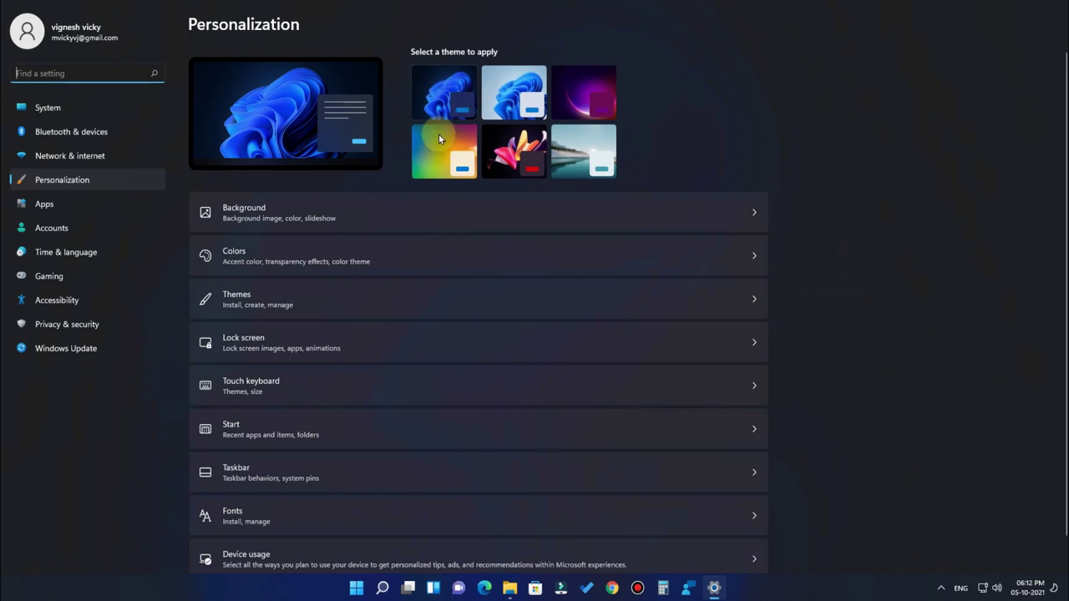
- Apply the light Windows theme to the School desktop and minimize Settings
{"action": "left_click", "coordinate": [506, 100]}
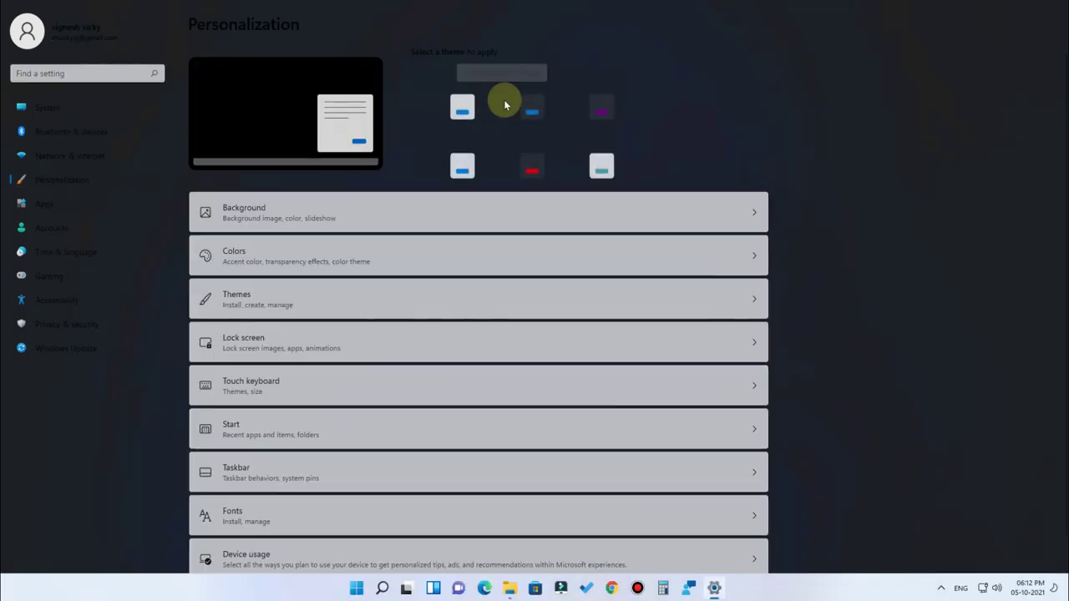
{"action": "left_click", "coordinate": [1015, 2]}
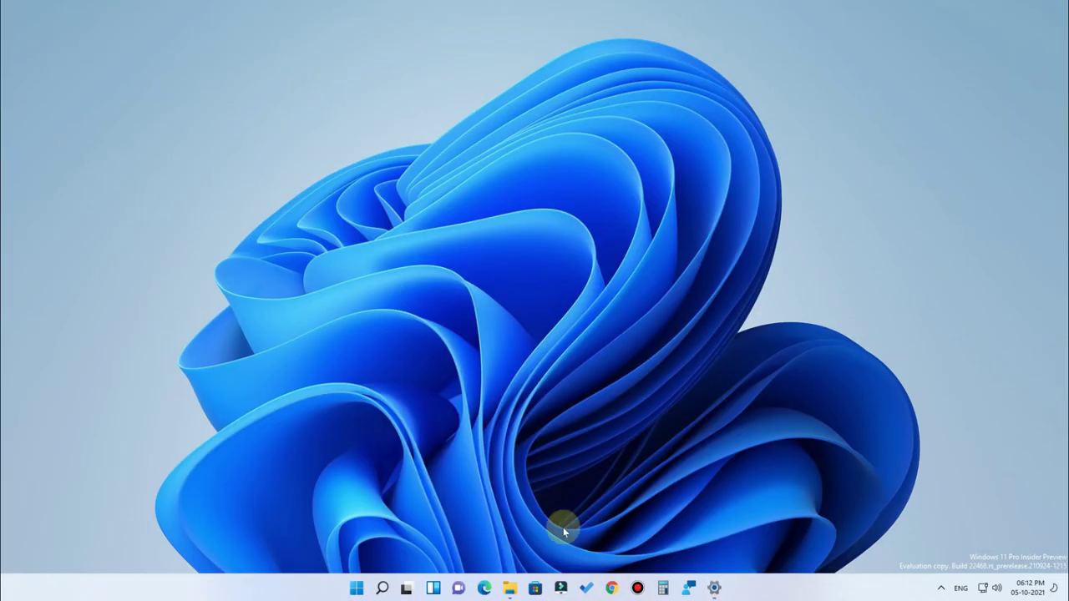
{"action": "mouse_move", "coordinate": [408, 586]}
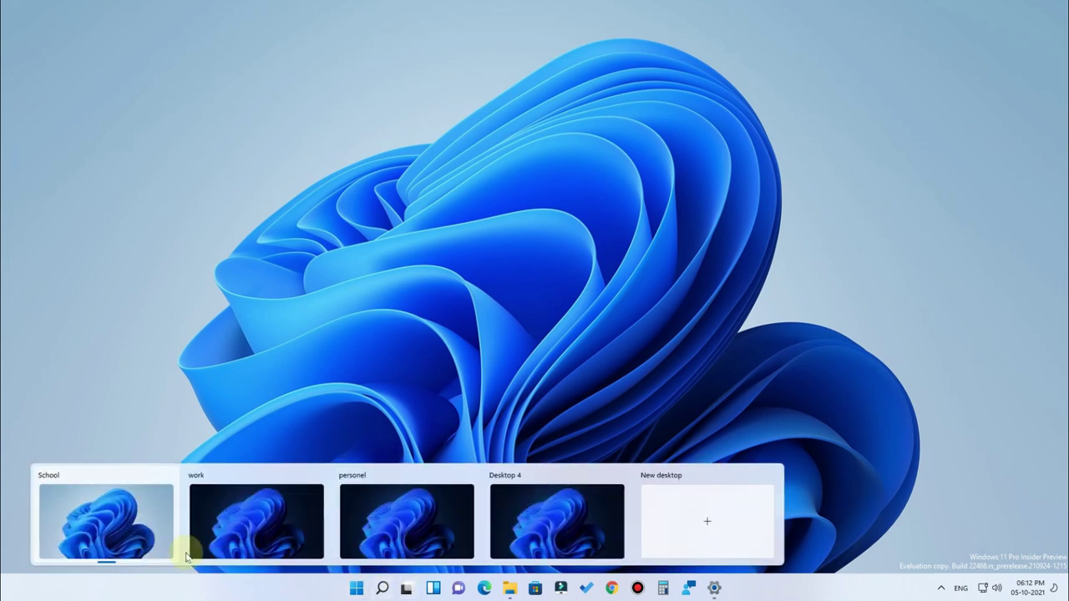
{"action": "left_click", "coordinate": [118, 527]}
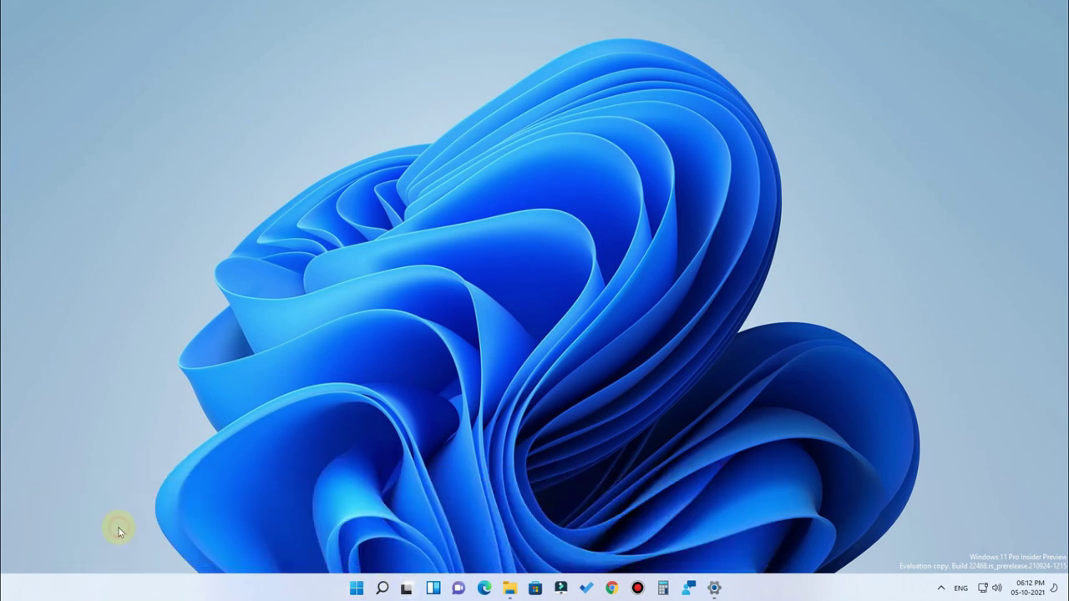
- Switch to the work desktop and bring back the desktops overview
{"action": "left_click", "coordinate": [407, 588]}
{"action": "left_click", "coordinate": [372, 522]}
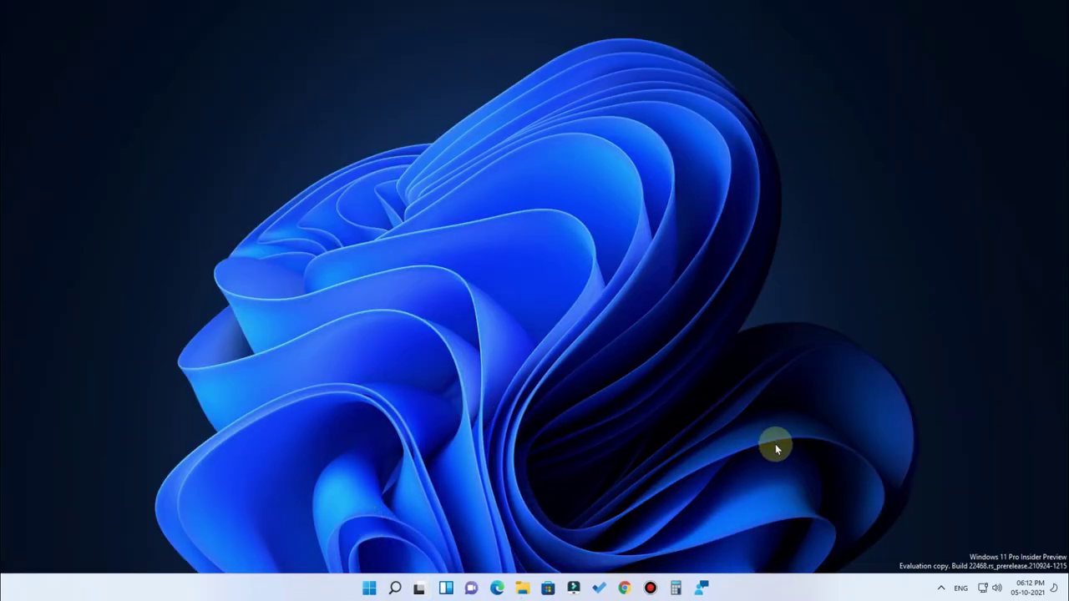
{"action": "key", "text": "super+Tab"}
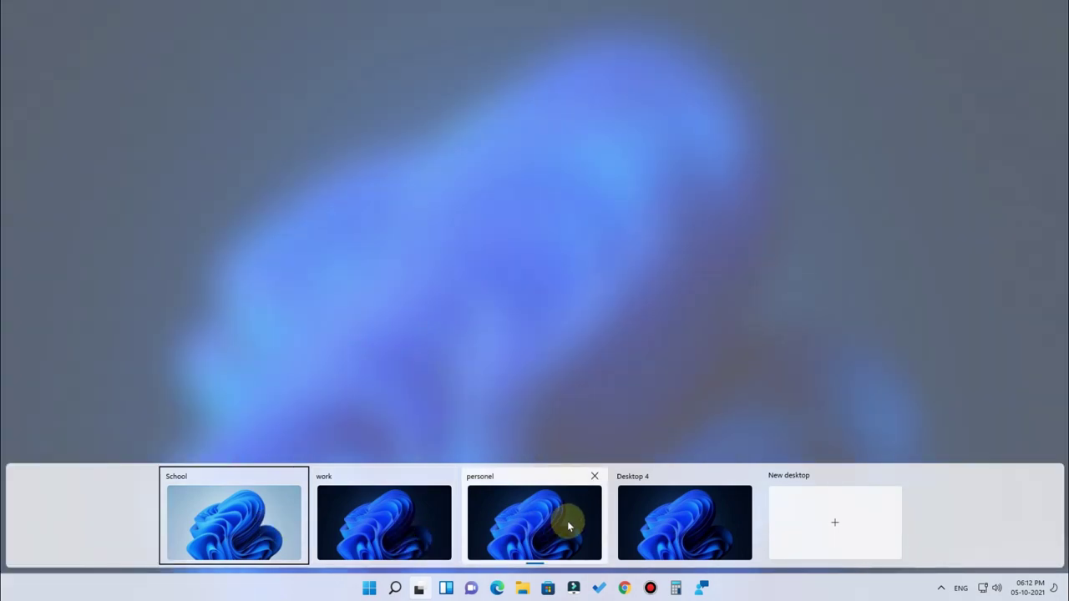
- Add Desktop 5 and Desktop 6, then select the School desktop
{"action": "left_click", "coordinate": [822, 532]}
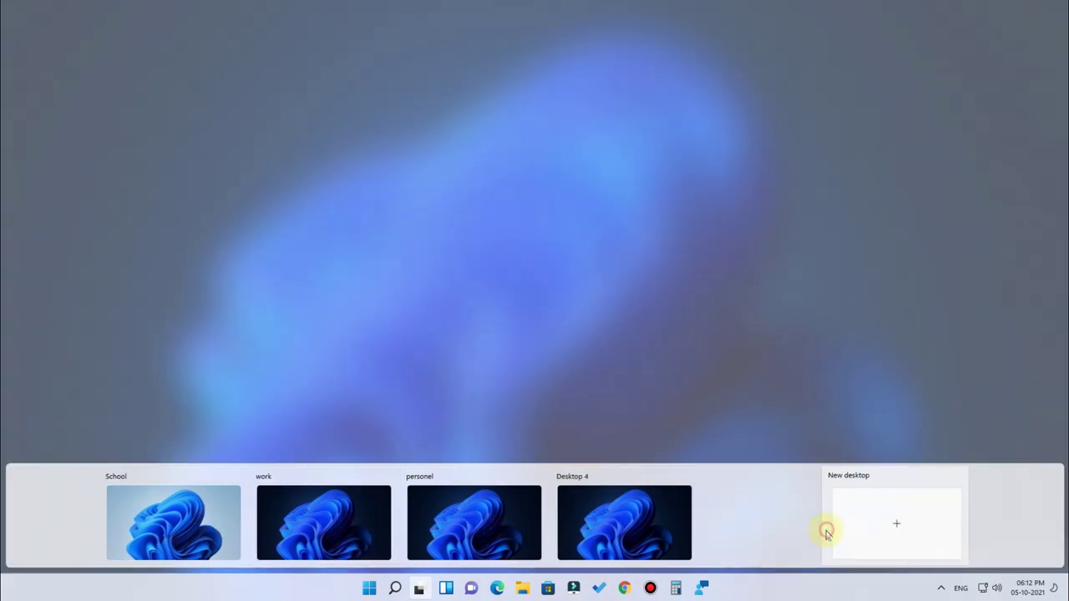
{"action": "left_click", "coordinate": [891, 511]}
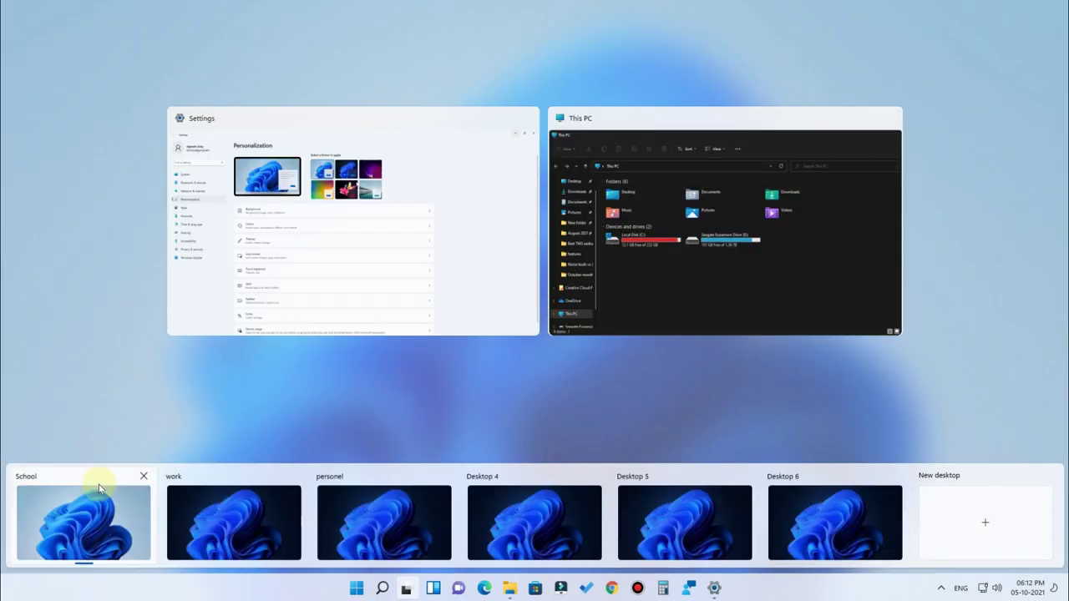
{"action": "left_click", "coordinate": [92, 493]}
- Launch Chrome on the School desktop and show Task View again
{"action": "left_click", "coordinate": [410, 590]}
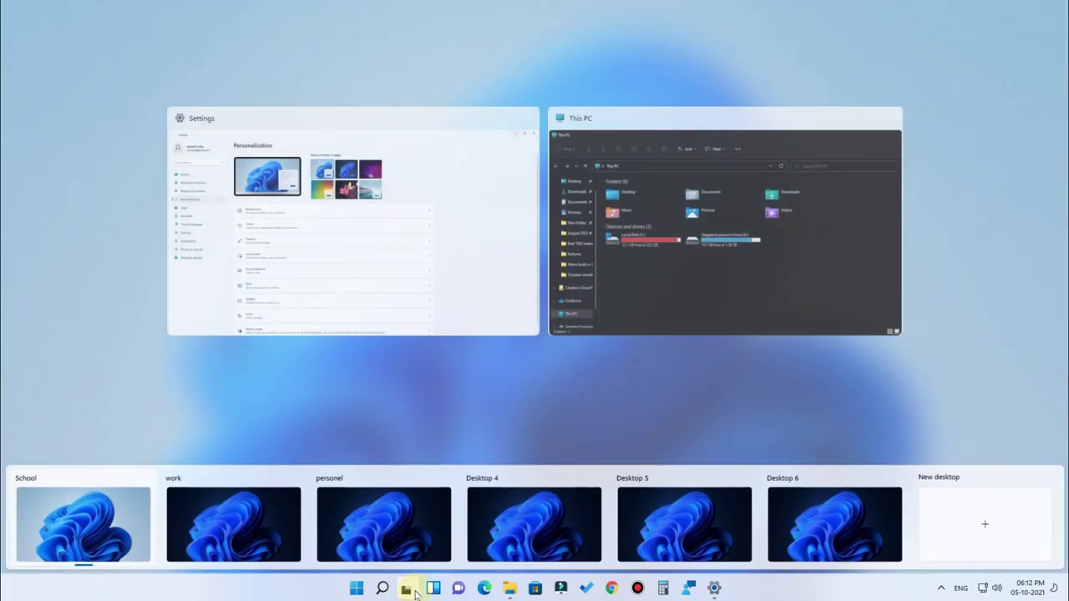
{"action": "left_click", "coordinate": [412, 590]}
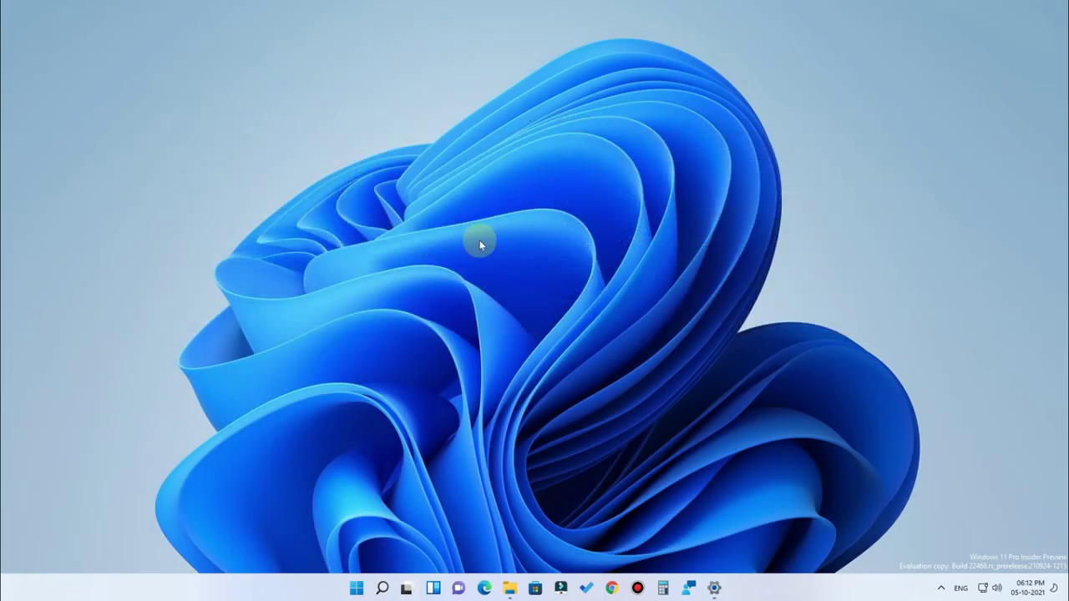
{"action": "left_click", "coordinate": [625, 590]}
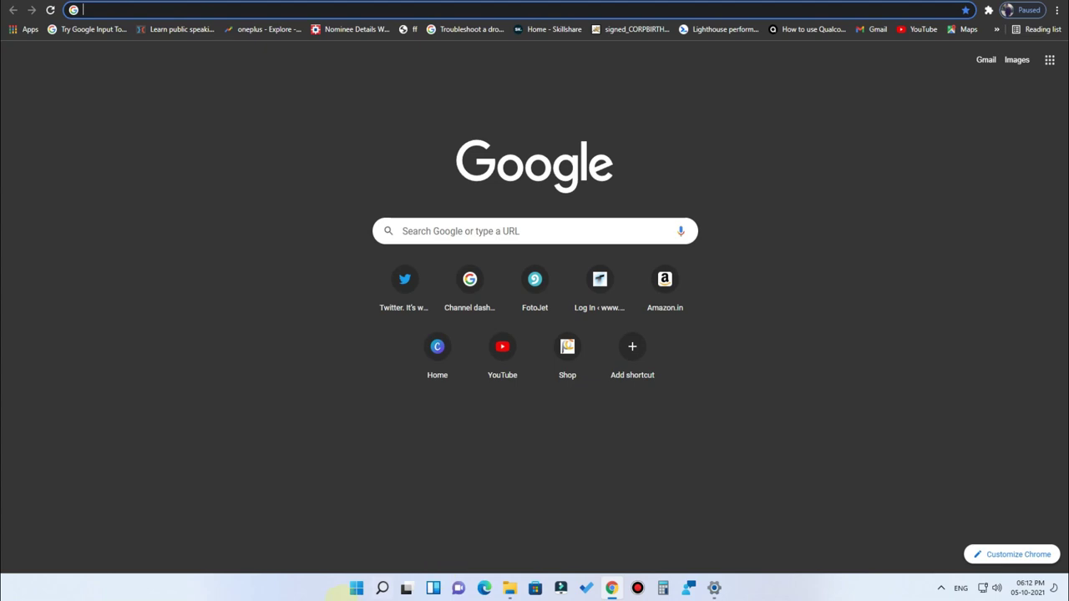
{"action": "left_click", "coordinate": [406, 590]}
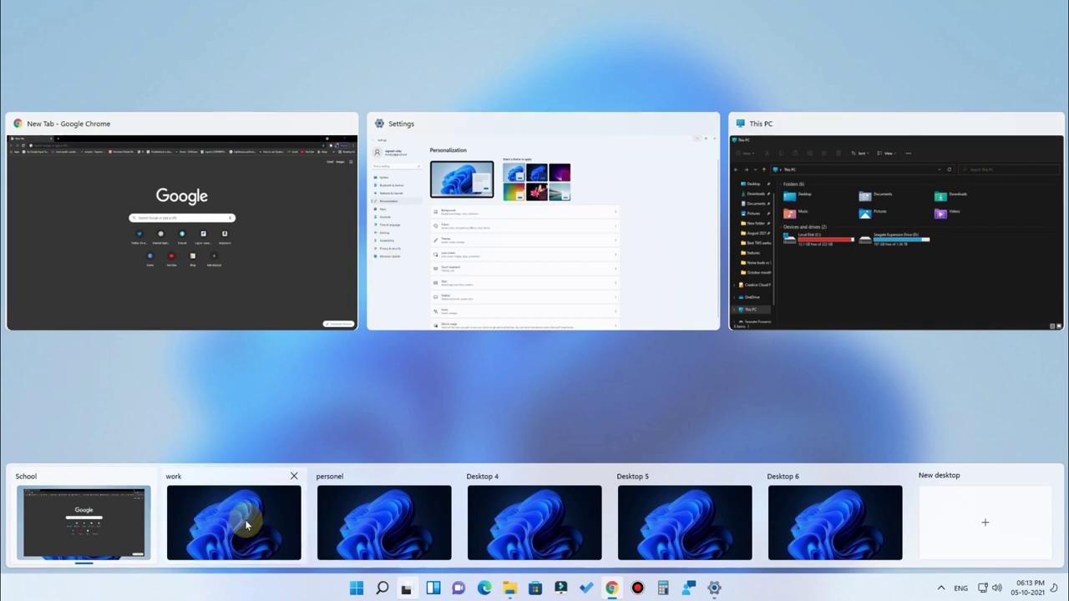
- Move the Chrome window to the work desktop and switch to work
{"action": "right_click", "coordinate": [172, 187]}
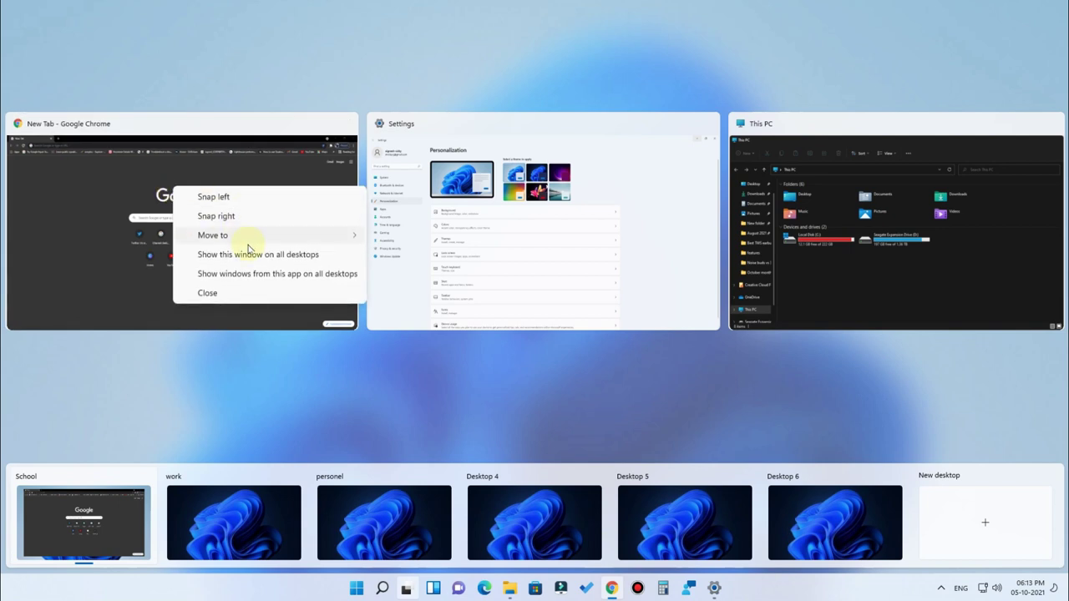
{"action": "mouse_move", "coordinate": [354, 237]}
{"action": "left_click", "coordinate": [399, 237]}
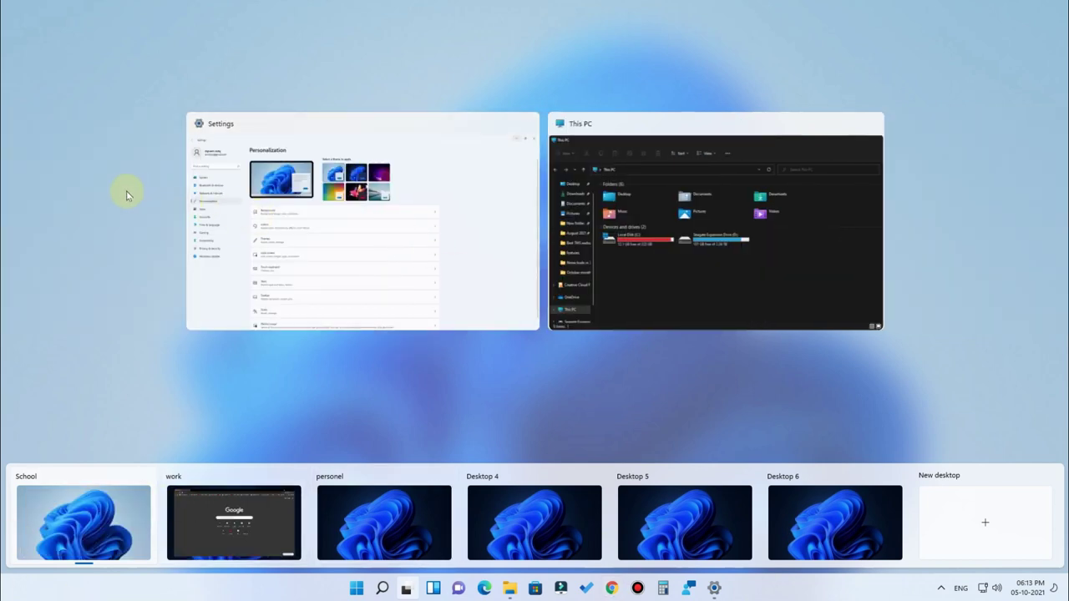
{"action": "left_click", "coordinate": [242, 514]}
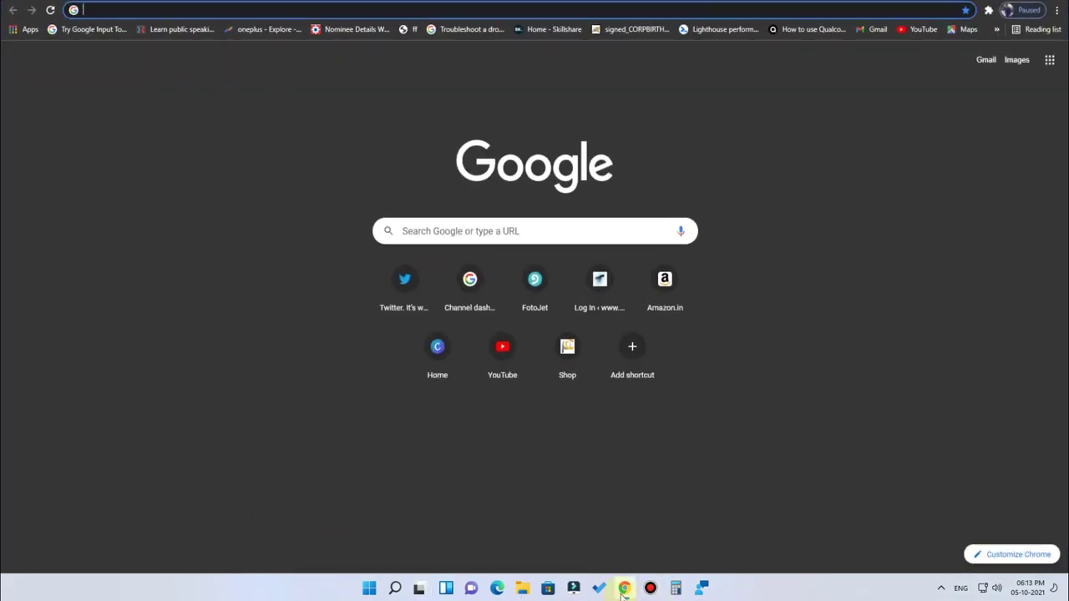
- Toggle Task View twice with Win+Tab, then launch File Explorer and maximize it
{"action": "mouse_move", "coordinate": [624, 594]}
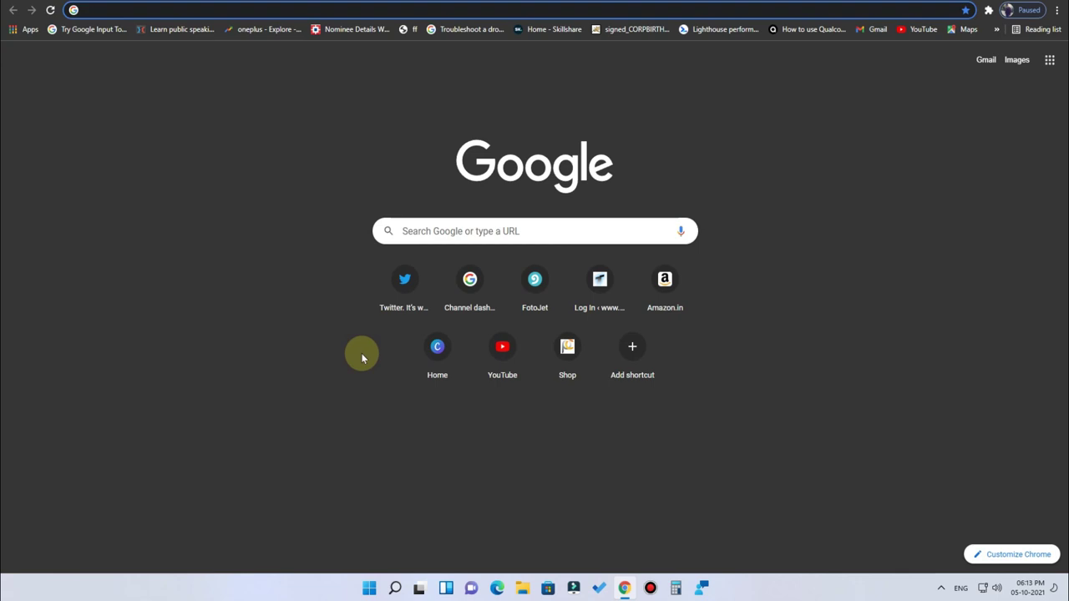
{"action": "key", "text": "super+Tab"}
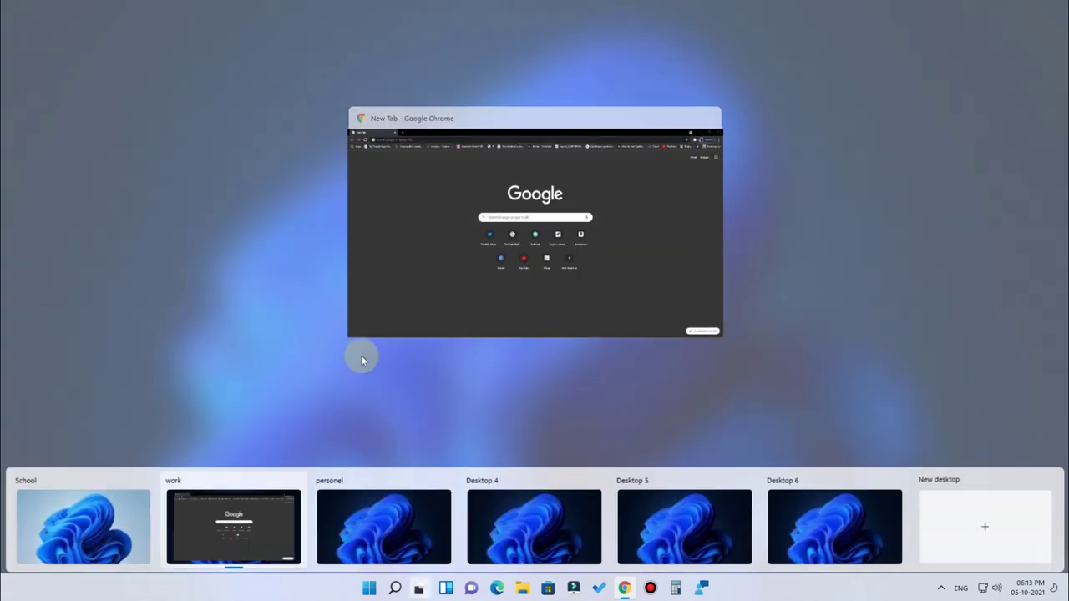
{"action": "key", "text": "super+Tab"}
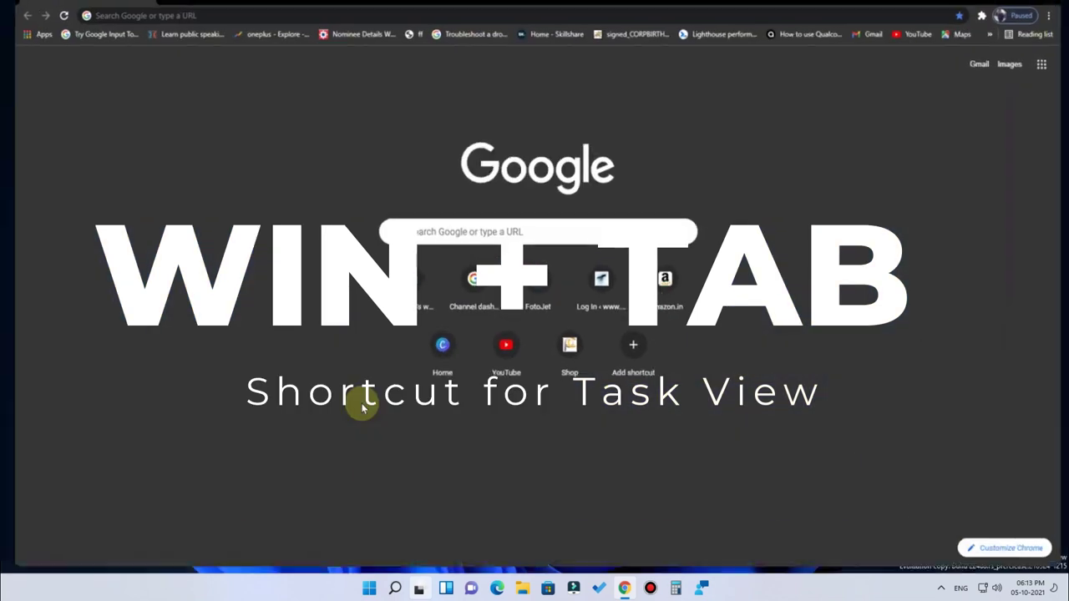
{"action": "key", "text": "super+Tab"}
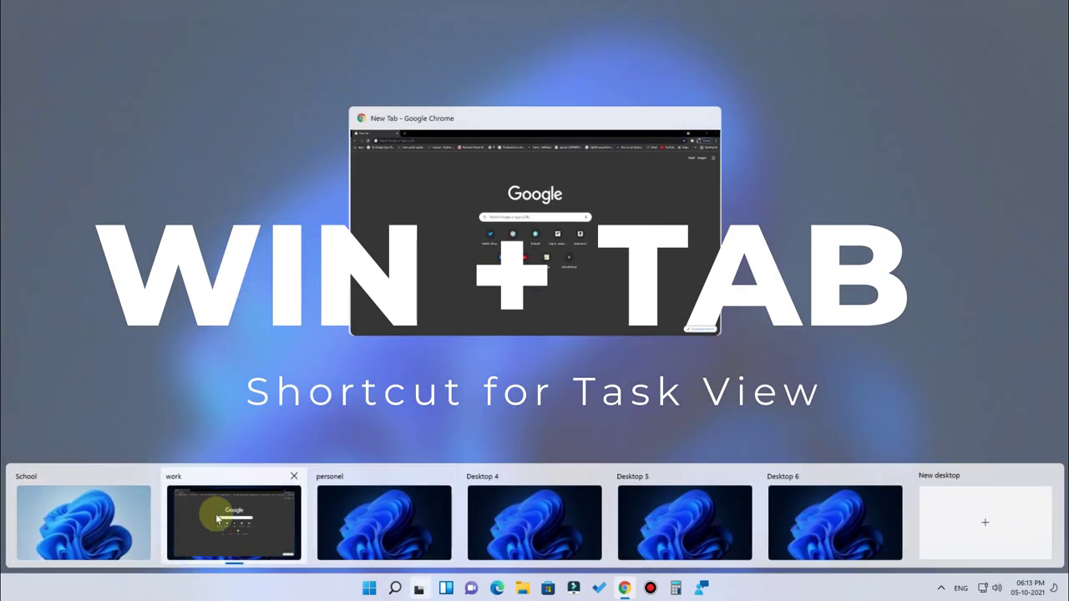
{"action": "key", "text": "super+Tab"}
{"action": "key", "text": "super+Tab"}
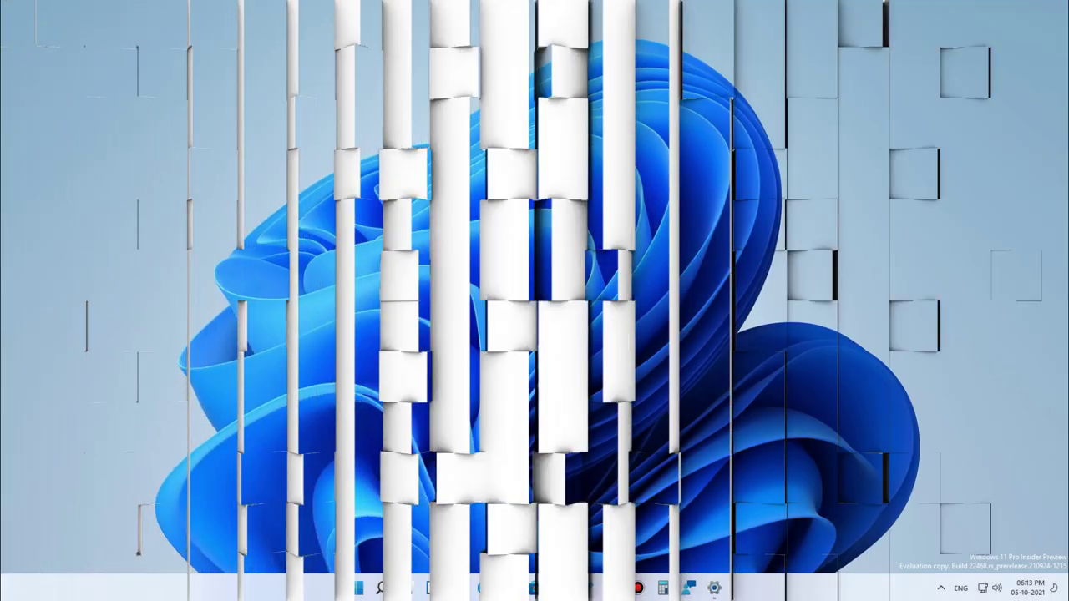
{"action": "key", "text": "super+e"}
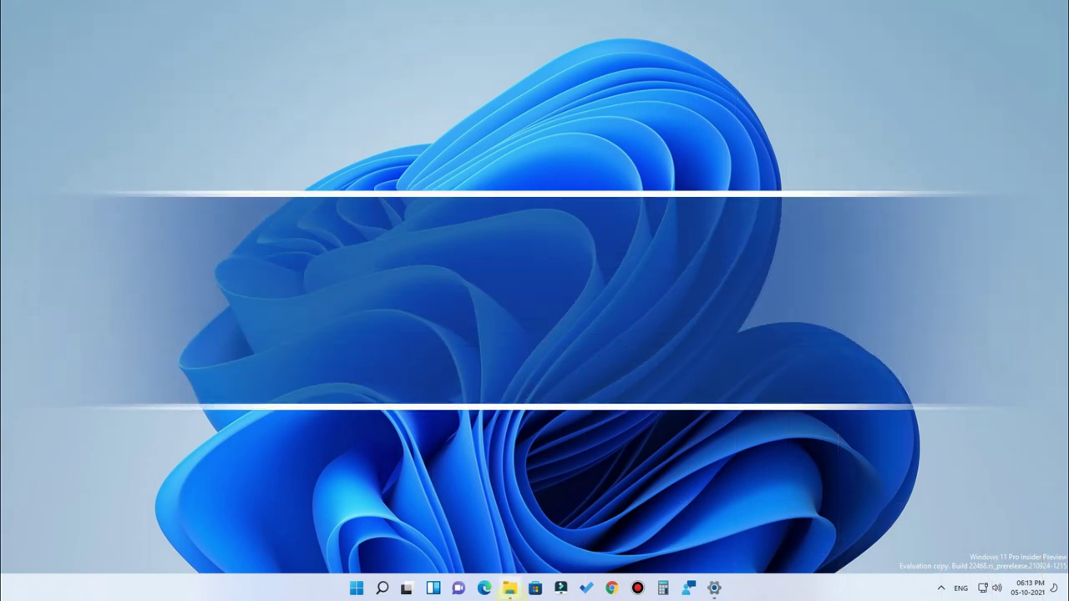
{"action": "left_click", "coordinate": [525, 72]}
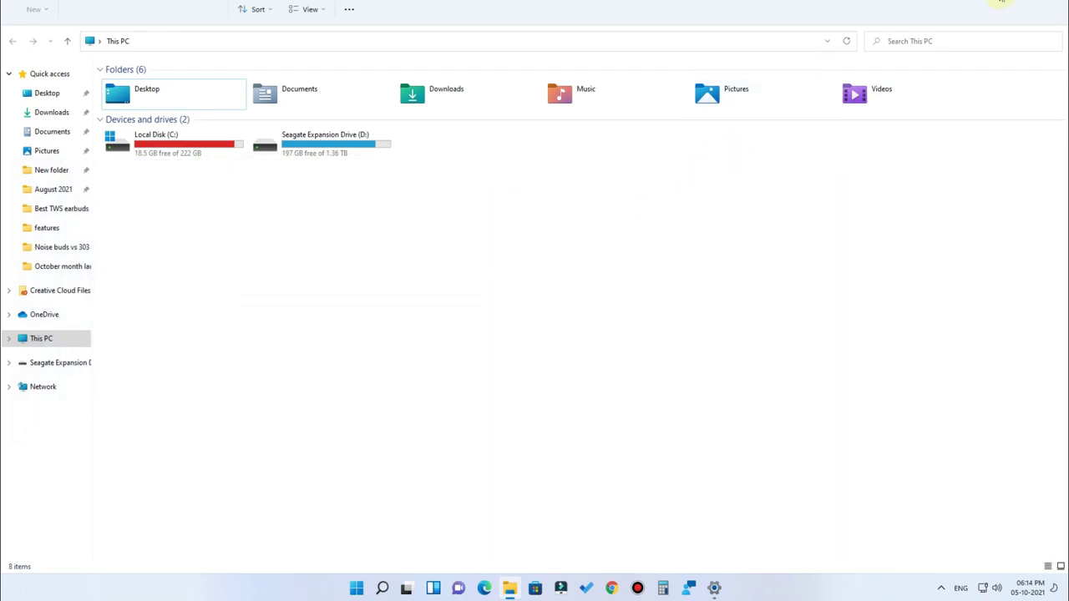
- Launch Microsoft Store and a new Chrome tab from the taskbar over the full-screen This PC window
{"action": "mouse_move", "coordinate": [1032, 1]}
{"action": "mouse_move", "coordinate": [509, 593]}
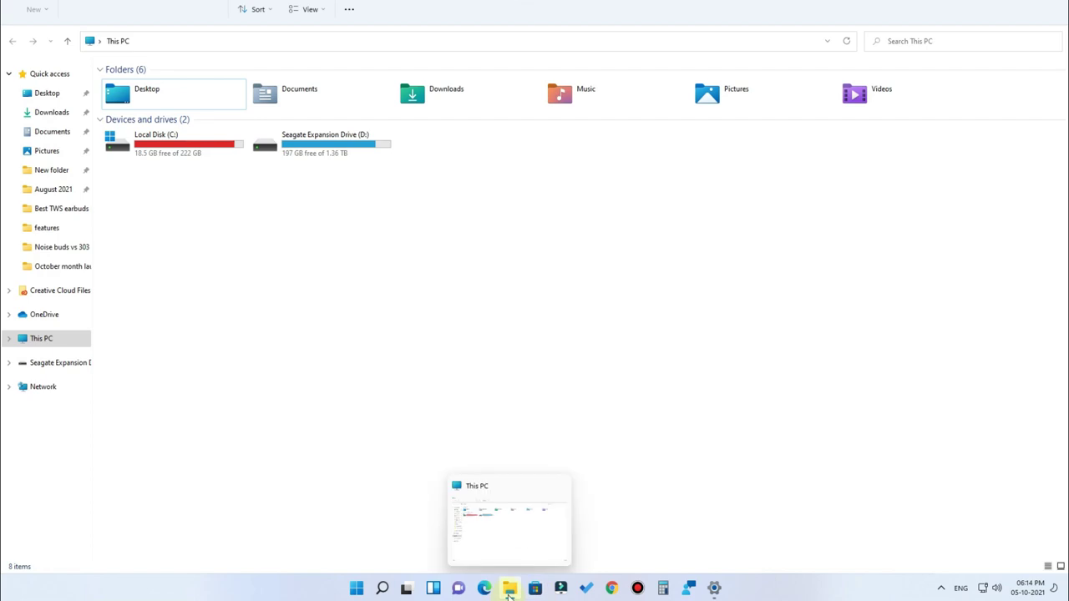
{"action": "left_click", "coordinate": [535, 590]}
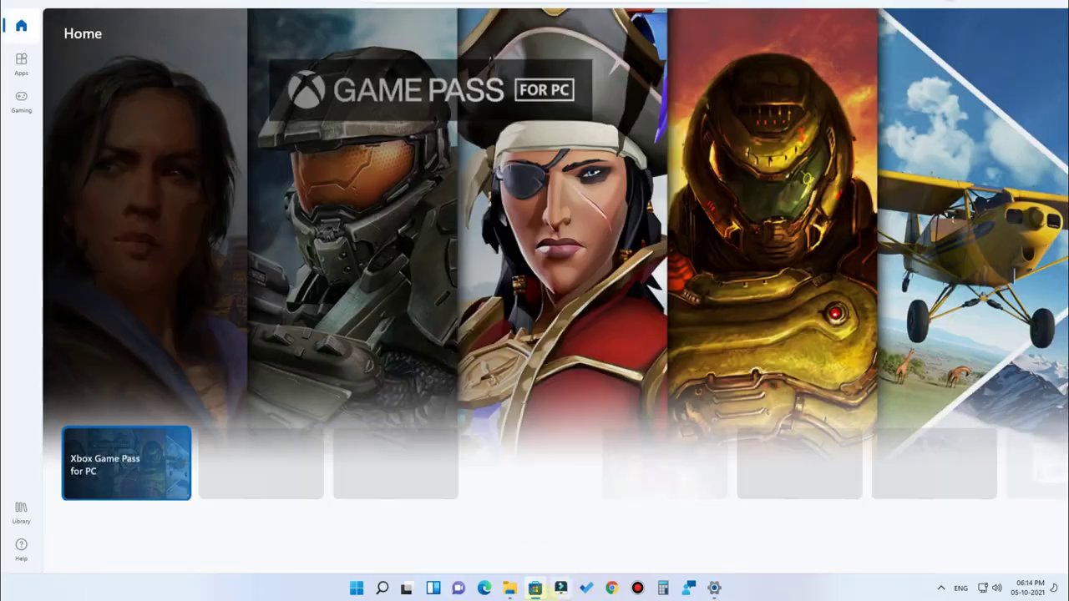
{"action": "left_click", "coordinate": [613, 589]}
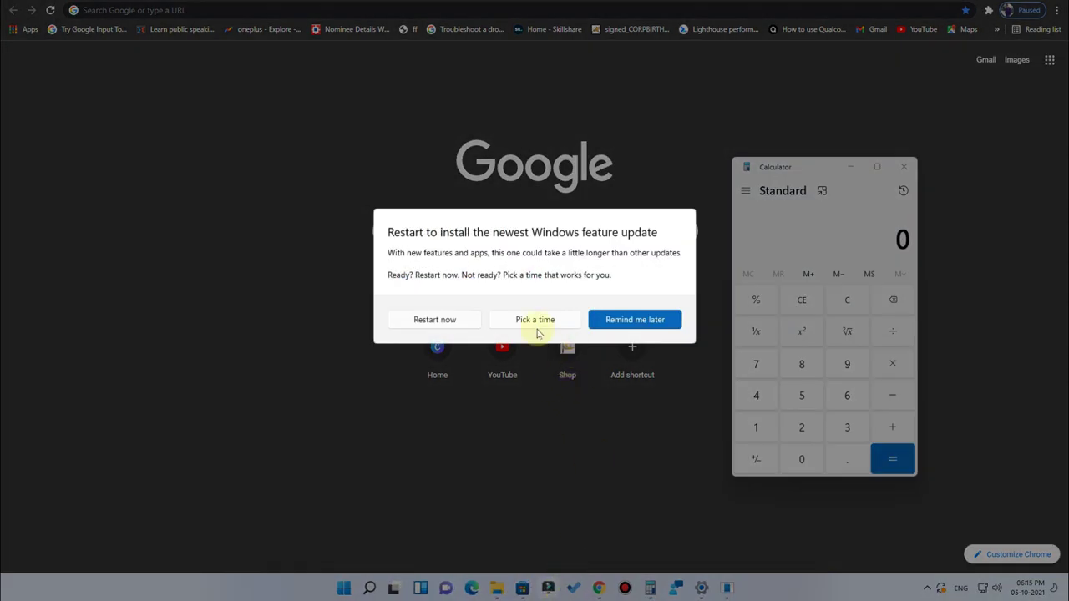
- Snap Calculator, Chrome, This PC and Microsoft Store into four quarters, then open drive D:
{"action": "mouse_move", "coordinate": [877, 166]}
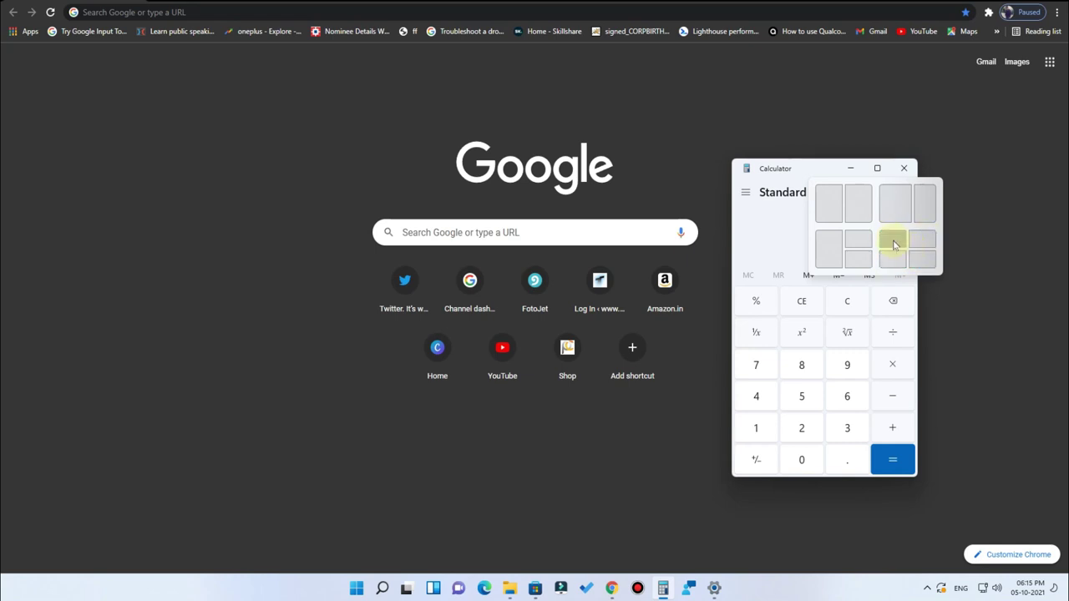
{"action": "left_click", "coordinate": [894, 242]}
{"action": "left_click", "coordinate": [668, 45]}
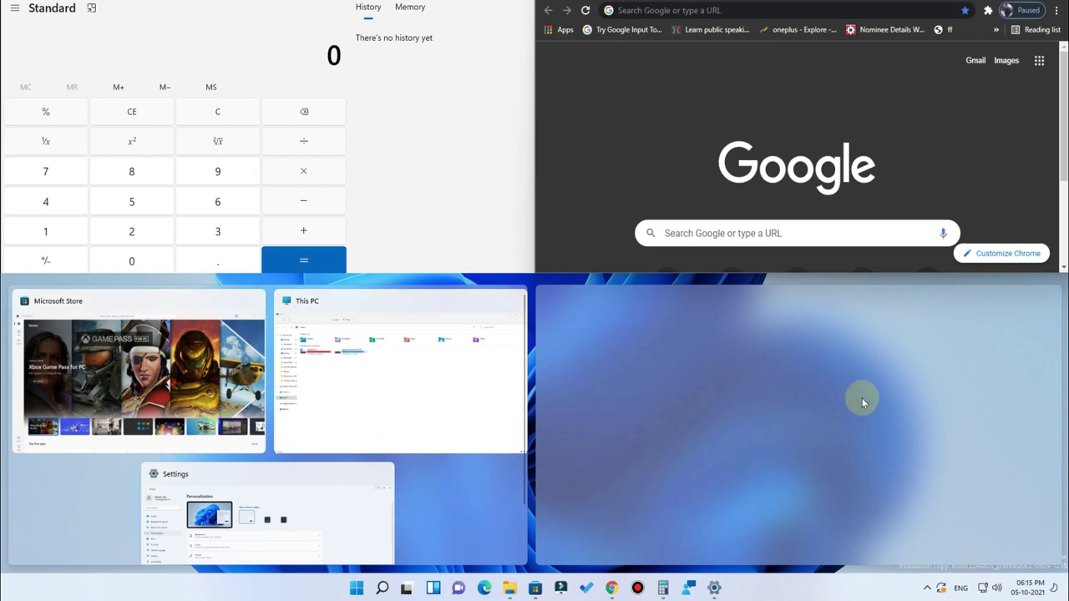
{"action": "left_click", "coordinate": [424, 361]}
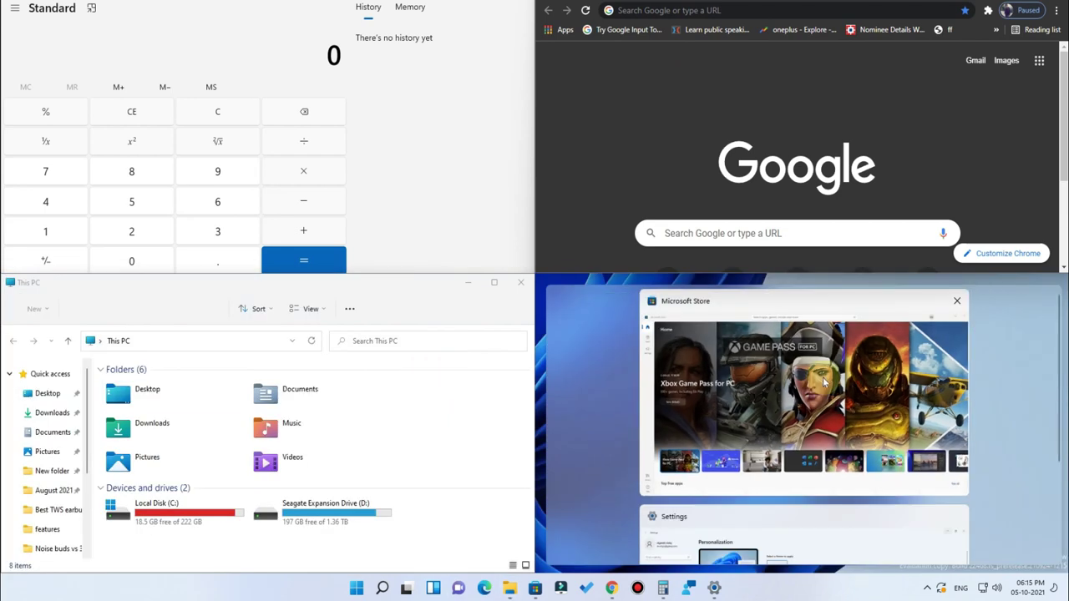
{"action": "scroll", "coordinate": [827, 434], "scroll_direction": "down", "scroll_amount": 1}
{"action": "scroll", "coordinate": [829, 478], "scroll_direction": "up", "scroll_amount": 1}
{"action": "left_click", "coordinate": [693, 363]}
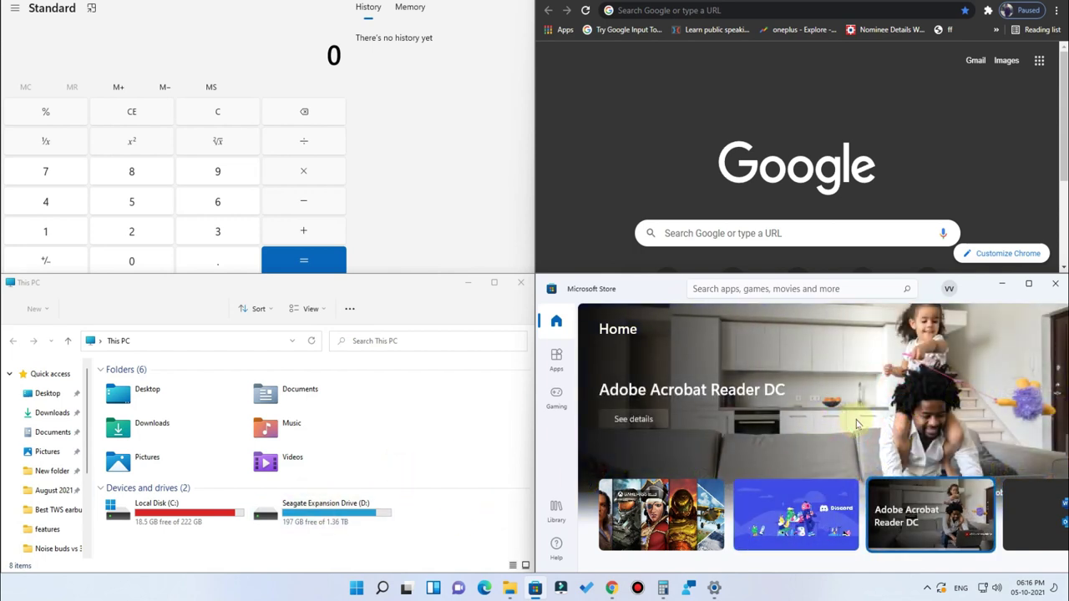
{"action": "scroll", "coordinate": [709, 417], "scroll_direction": "down", "scroll_amount": 5}
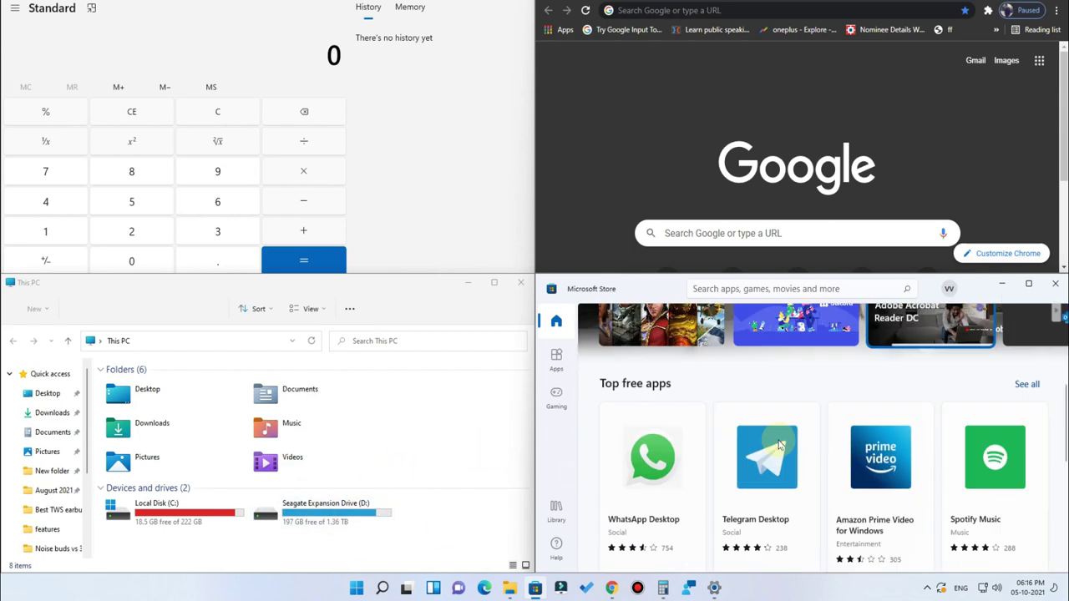
{"action": "double_click", "coordinate": [330, 511]}
- Calculate 85 × 98 in Calculator
{"action": "left_click", "coordinate": [131, 171]}
{"action": "left_click", "coordinate": [131, 201]}
{"action": "left_click", "coordinate": [303, 171]}
{"action": "left_click", "coordinate": [218, 171]}
{"action": "left_click", "coordinate": [131, 171]}
{"action": "left_click", "coordinate": [305, 262]}
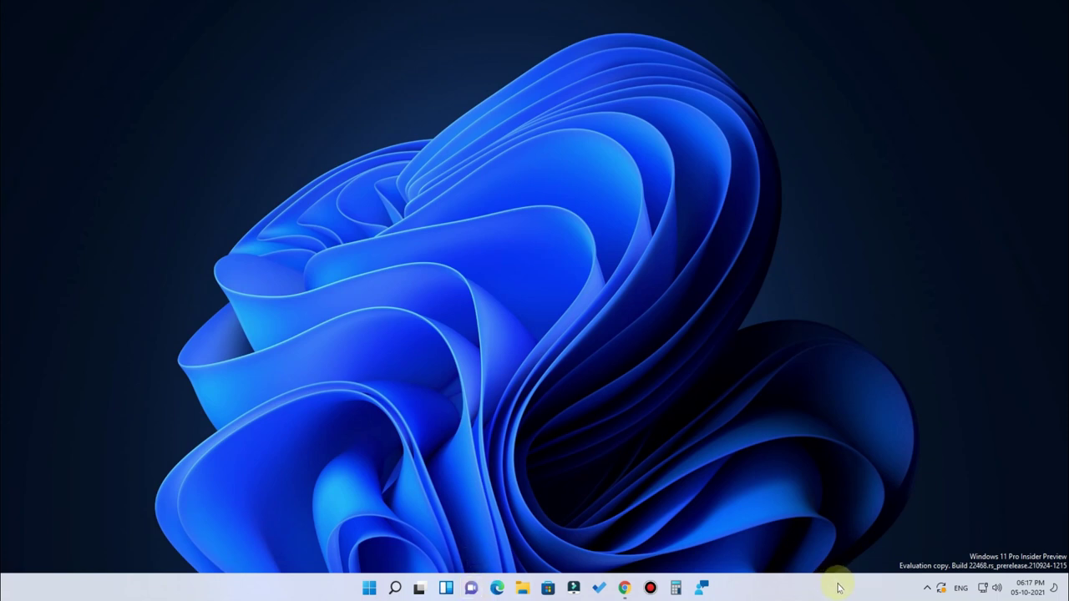
{"action": "left_click", "coordinate": [472, 589]}
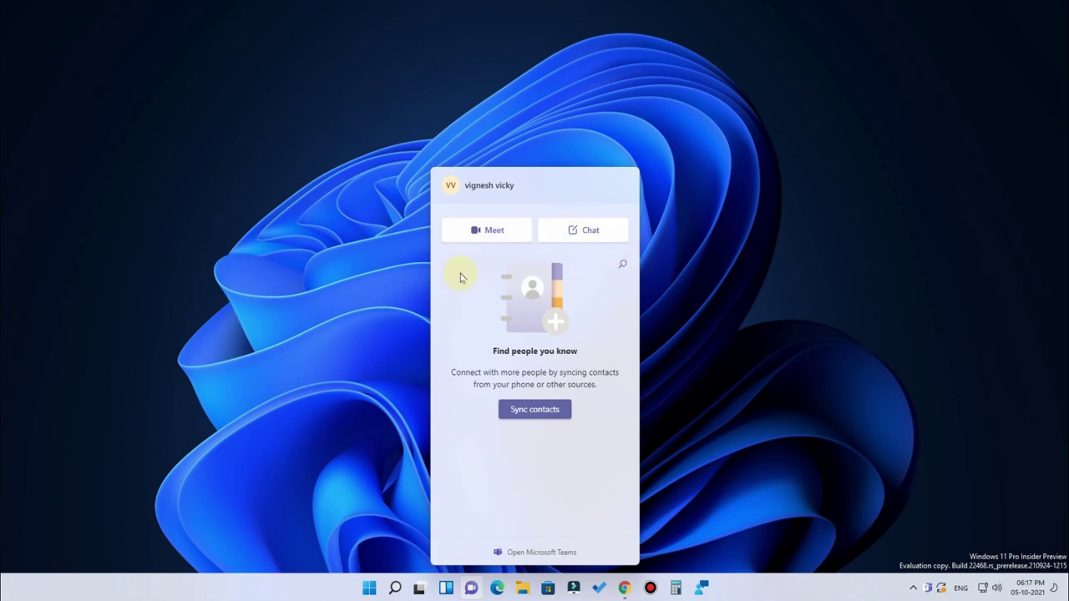
{"action": "left_click", "coordinate": [472, 590]}
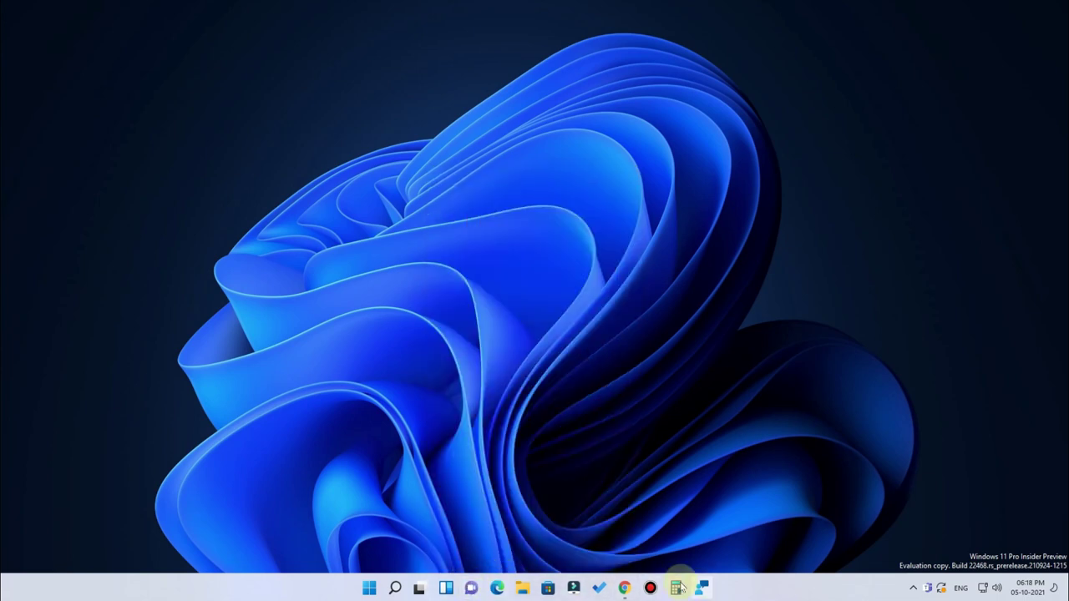